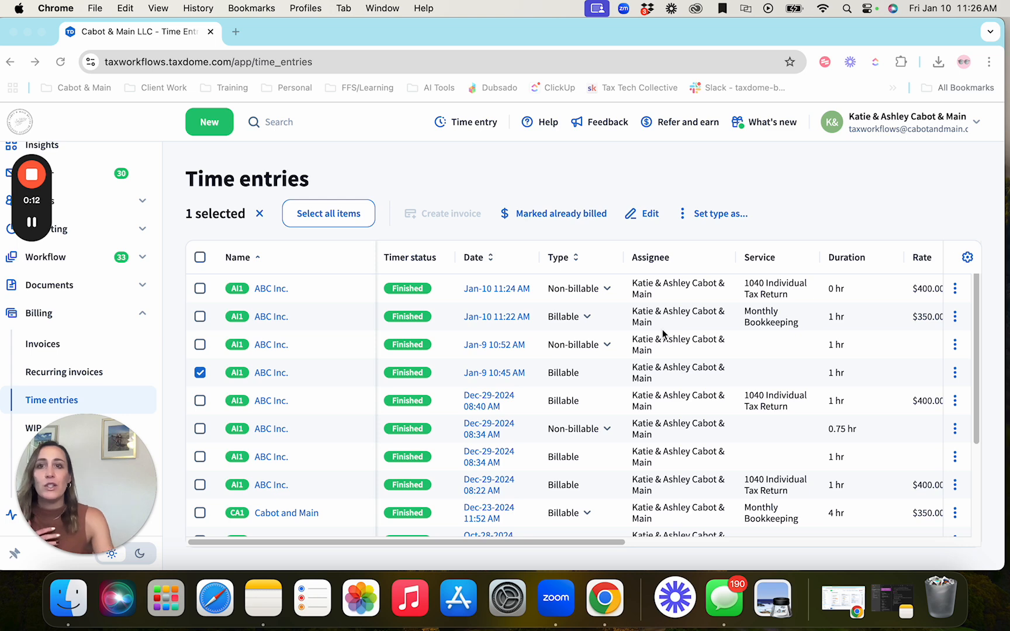
# Clear the selection of the ABC Inc. time entry dated Jan-9 10:45 AM
pyautogui.click(199, 372)
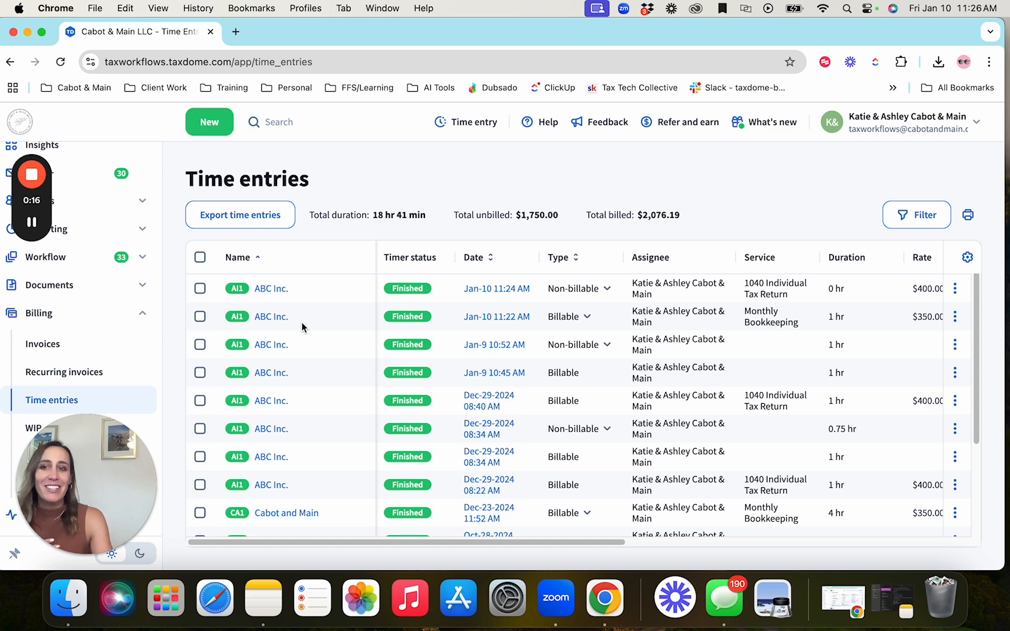
pyautogui.moveTo(116, 491); pyautogui.dragTo(958, 435)
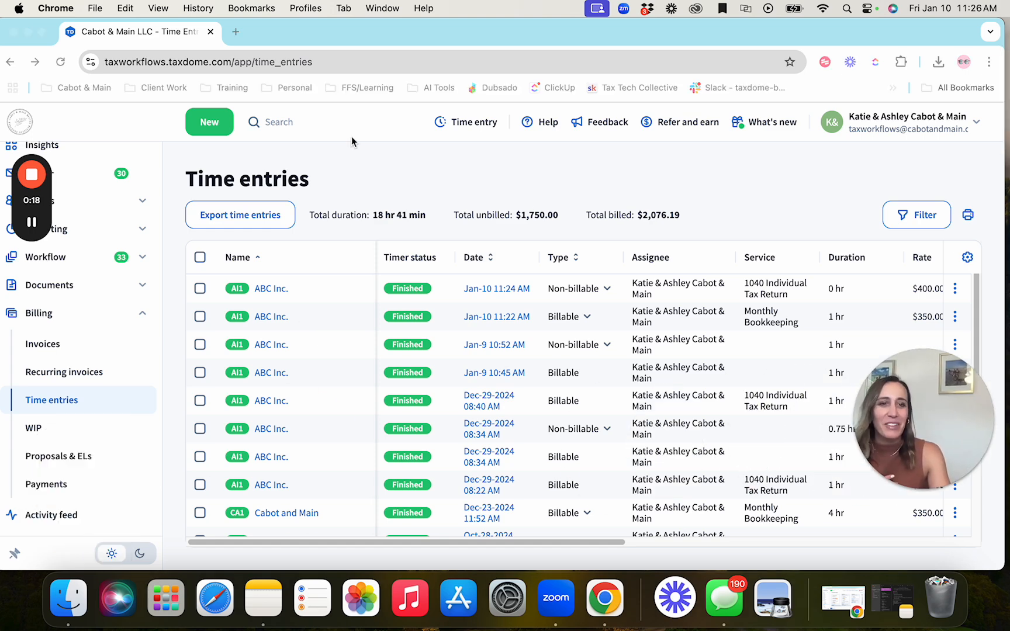
pyautogui.click(401, 180)
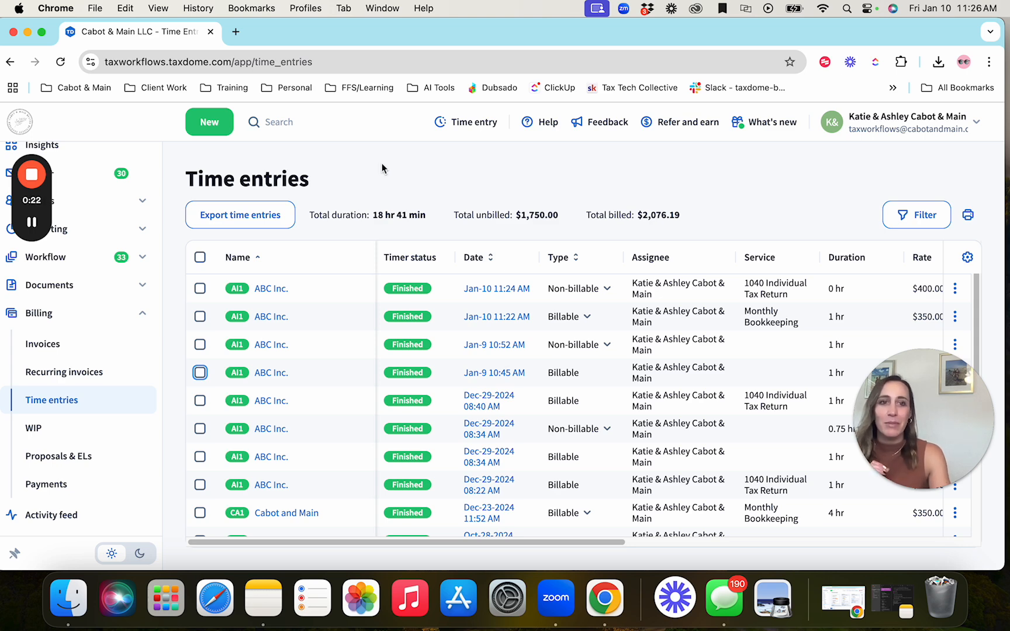
# Start a new one-time invoice for the ABC Inc. account
pyautogui.click(220, 131)
pyautogui.scroll(-3, 93, 351)
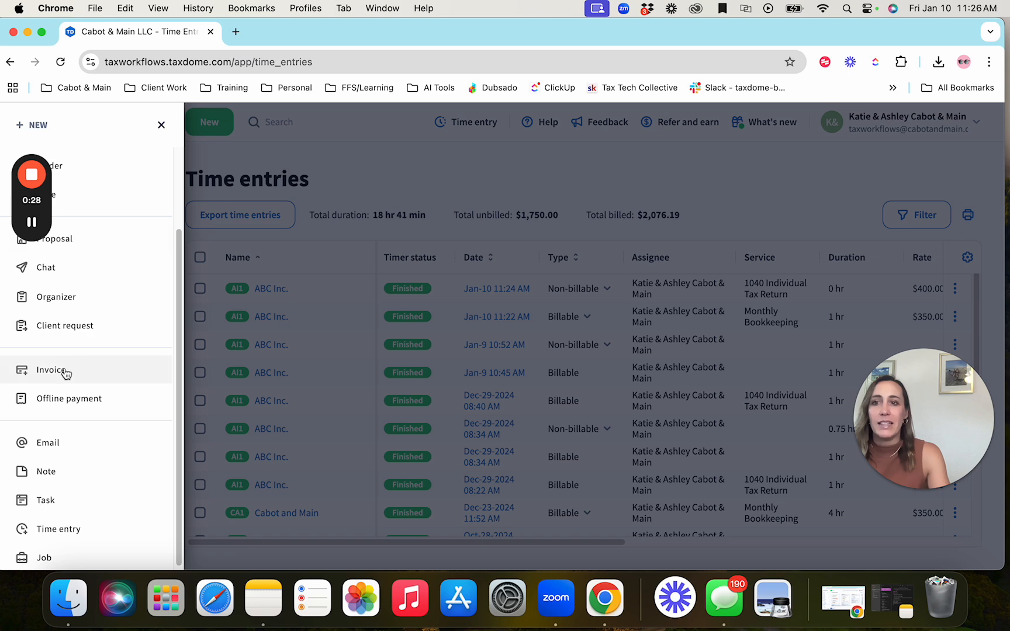
pyautogui.click(65, 368)
pyautogui.click(374, 238)
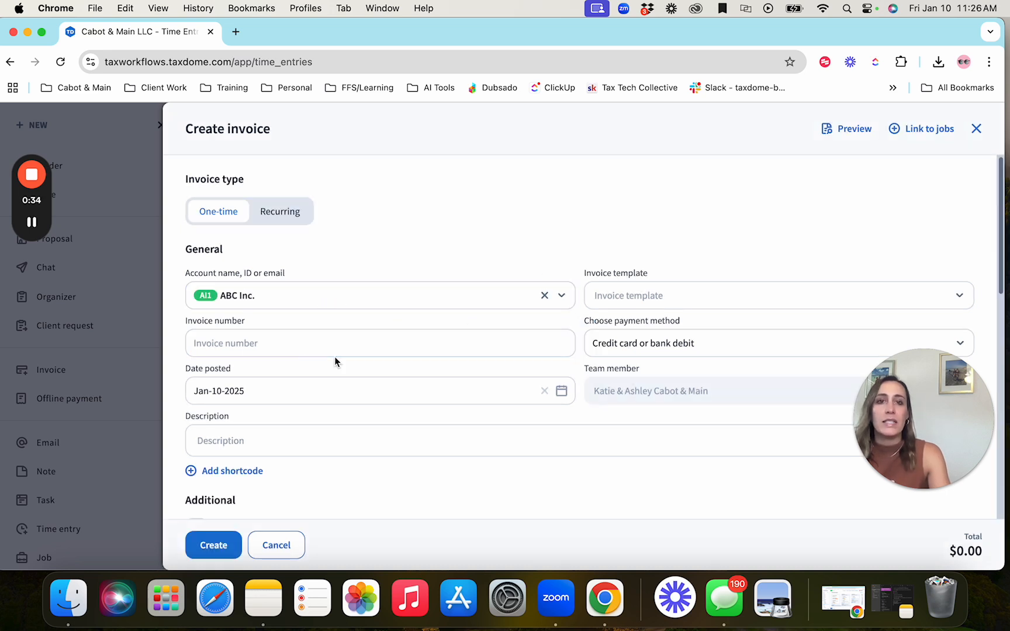
pyautogui.scroll(-3, 344, 374)
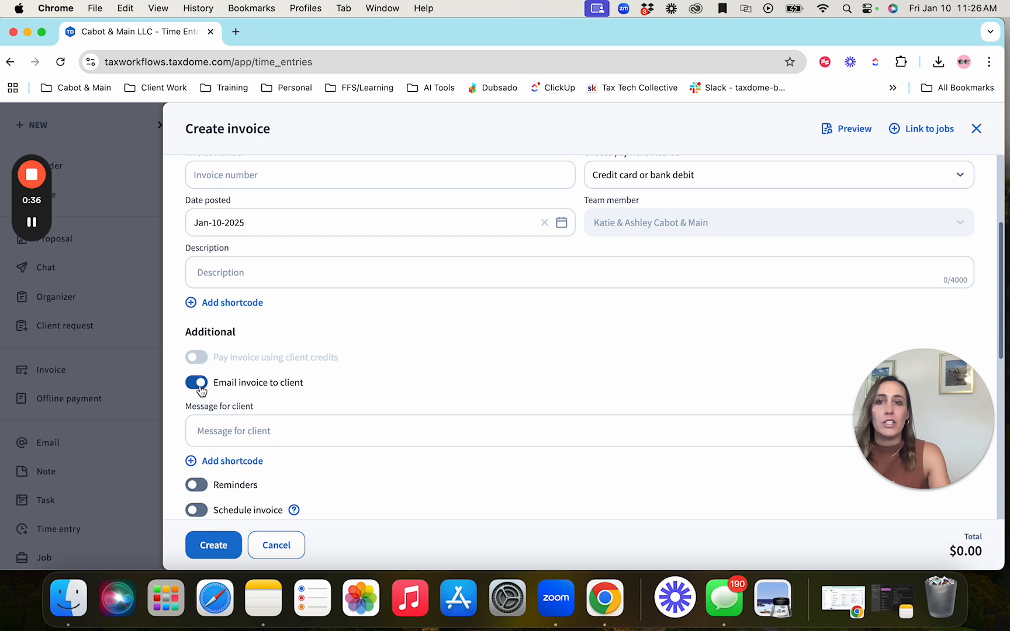
pyautogui.scroll(3, 212, 364)
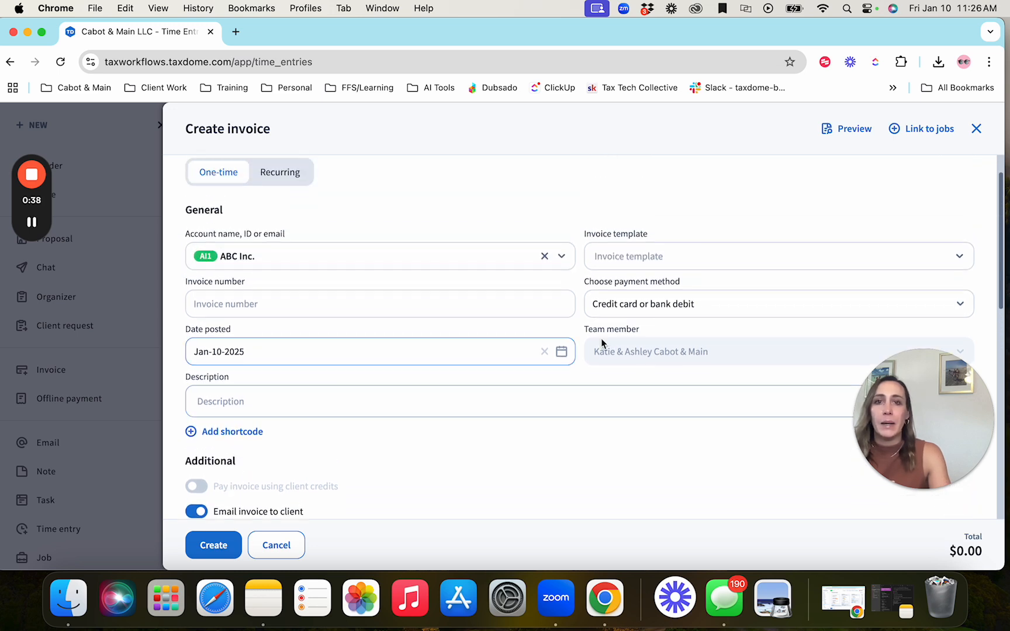
# Apply the Deposit for Services template to the ABC Inc. invoice
pyautogui.click(622, 261)
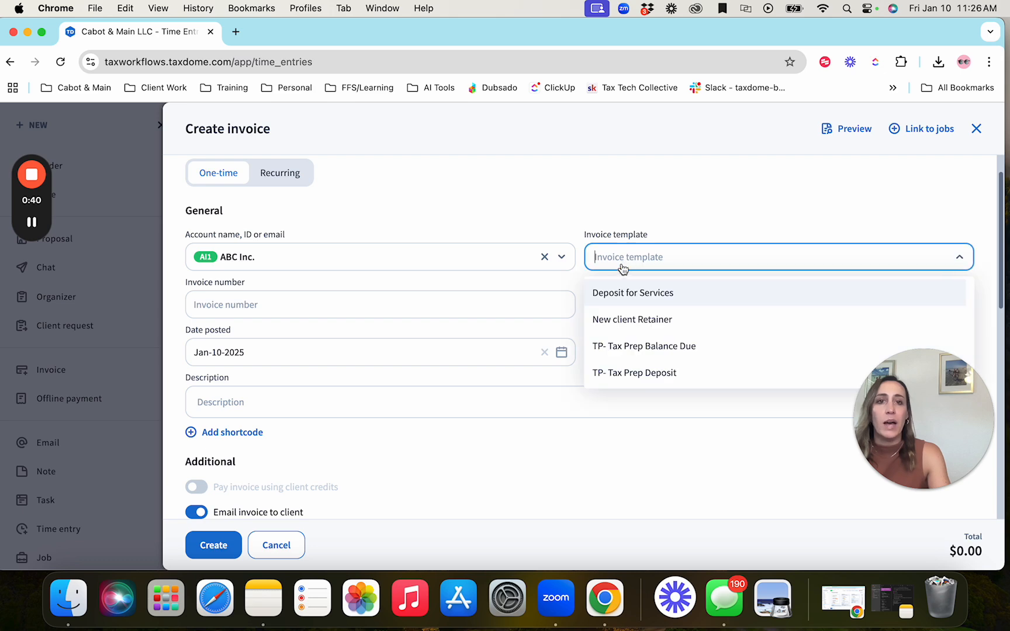
pyautogui.click(624, 294)
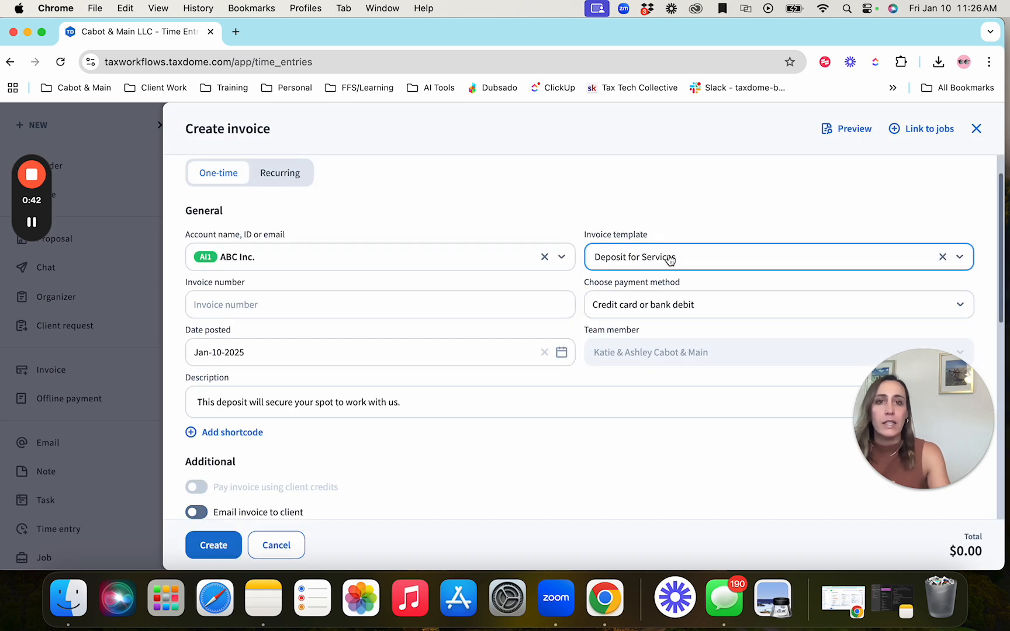
pyautogui.scroll(-2, 205, 303)
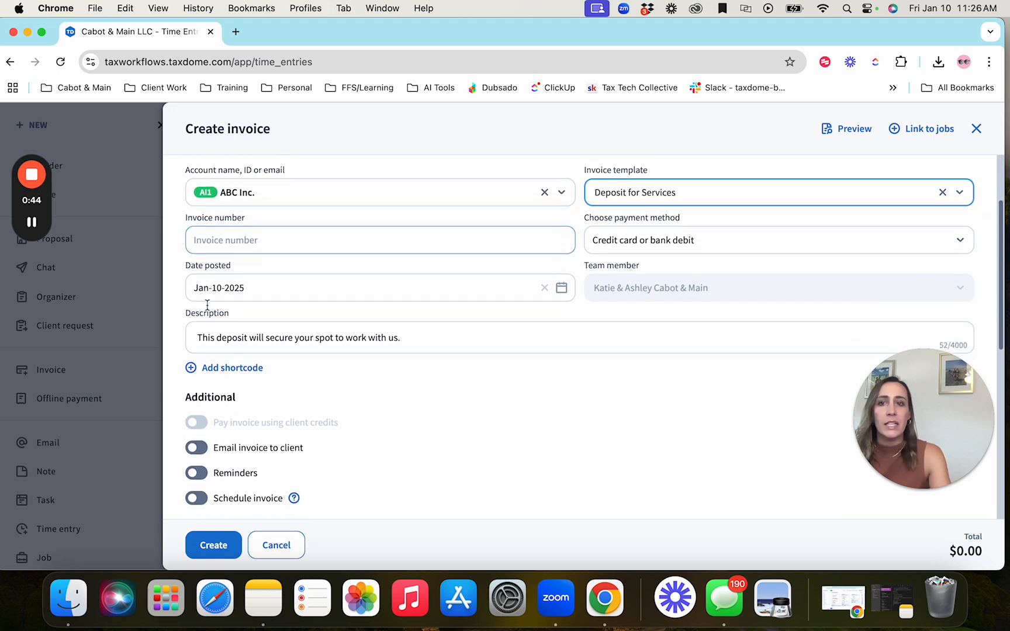
pyautogui.click(401, 333)
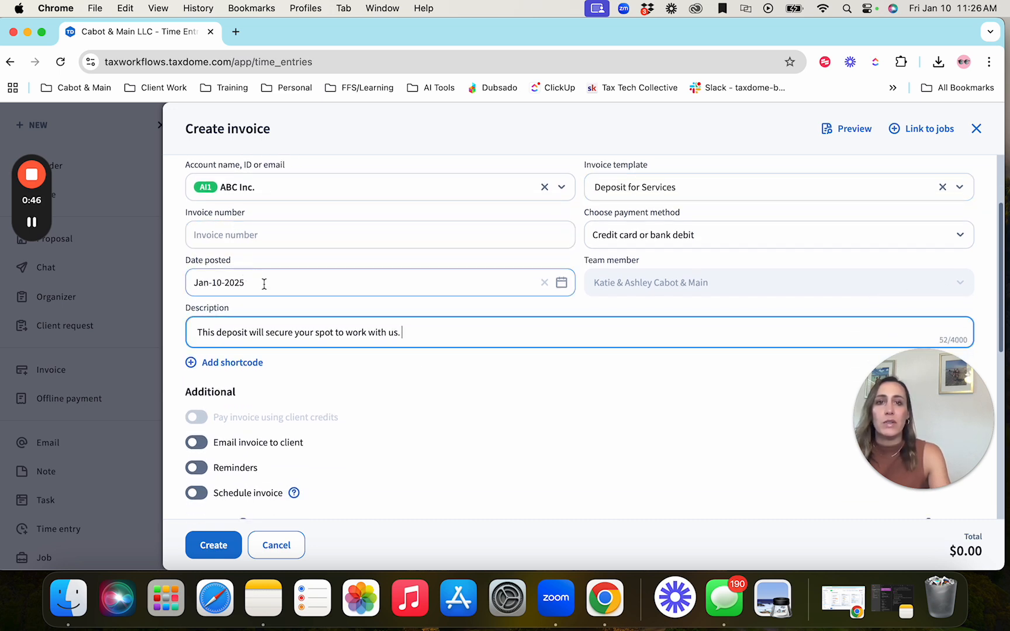
# Examine the deposit invoice's additional options, line items, summary and note to client, and close it without creating the invoice
pyautogui.scroll(-2, 345, 350)
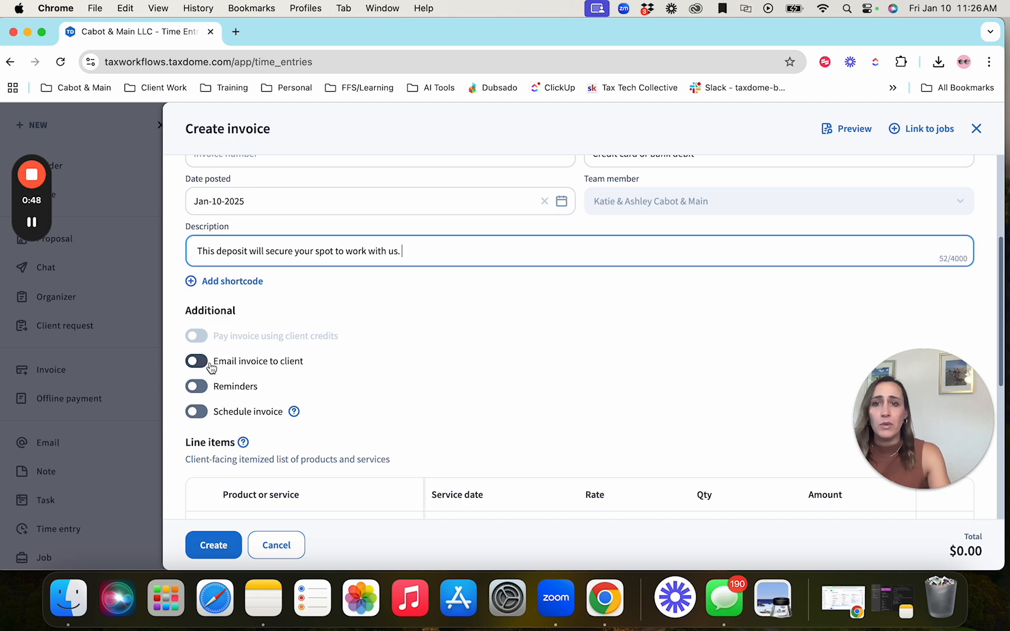
pyautogui.scroll(-3, 205, 356)
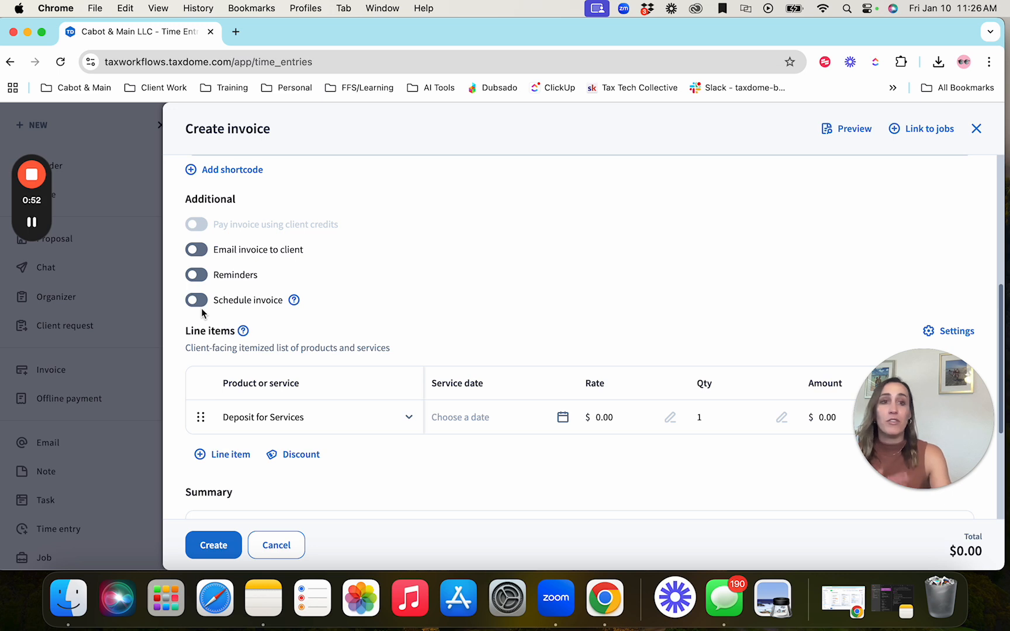
pyautogui.scroll(-1, 242, 416)
pyautogui.click(245, 393)
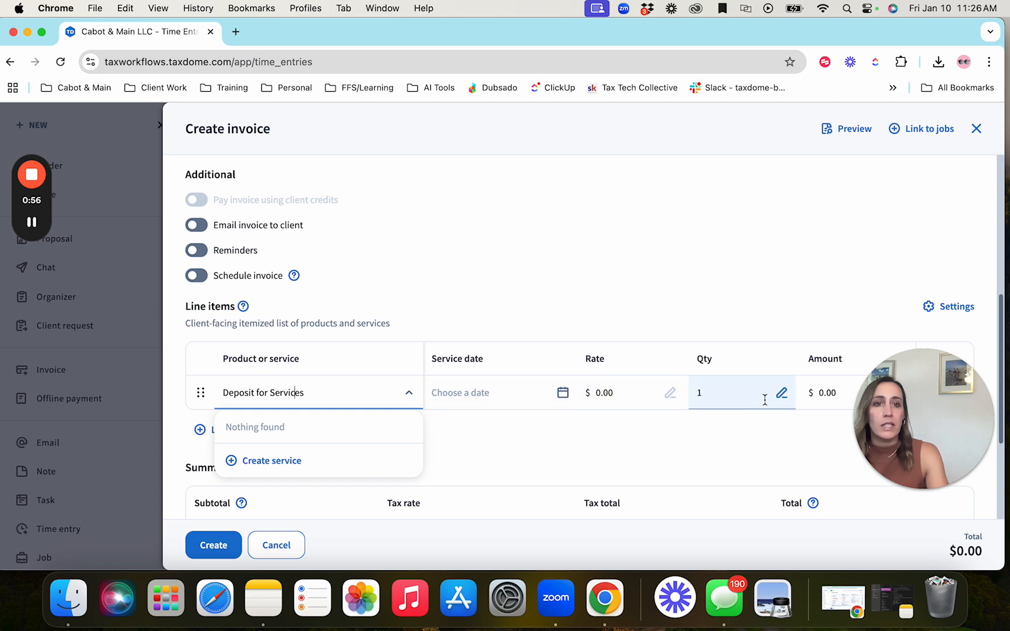
pyautogui.scroll(-5, 727, 431)
pyautogui.click(597, 332)
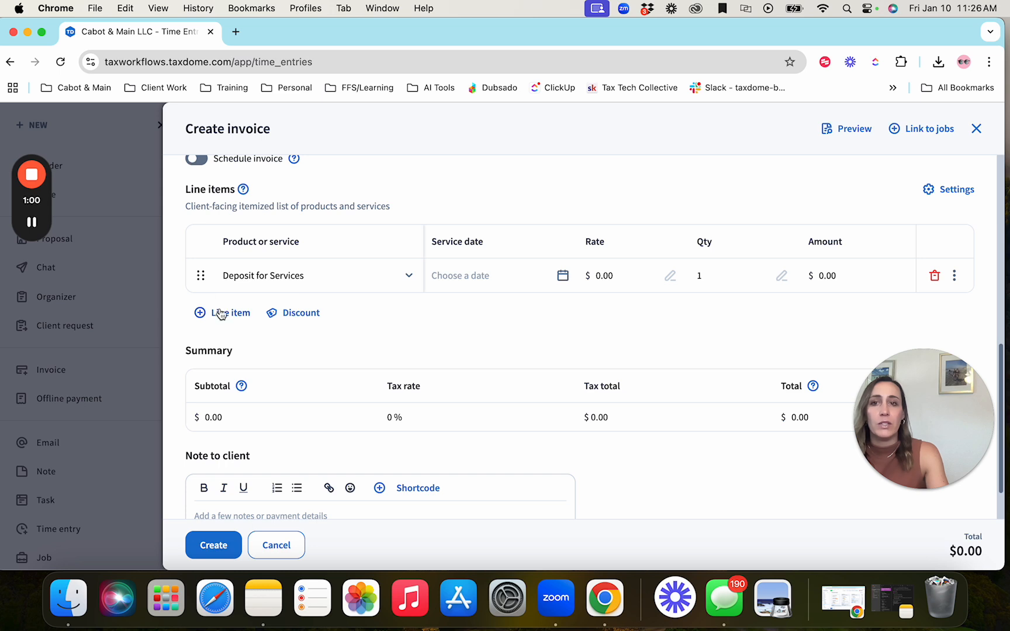
pyautogui.scroll(-2, 331, 471)
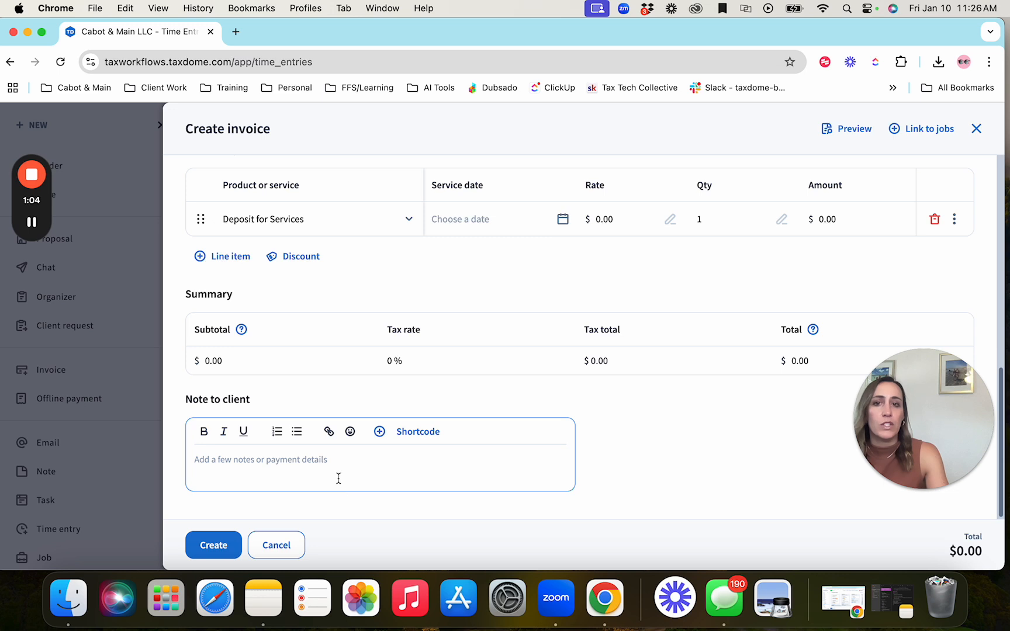
pyautogui.click(332, 470)
pyautogui.moveTo(946, 417); pyautogui.dragTo(946, 476)
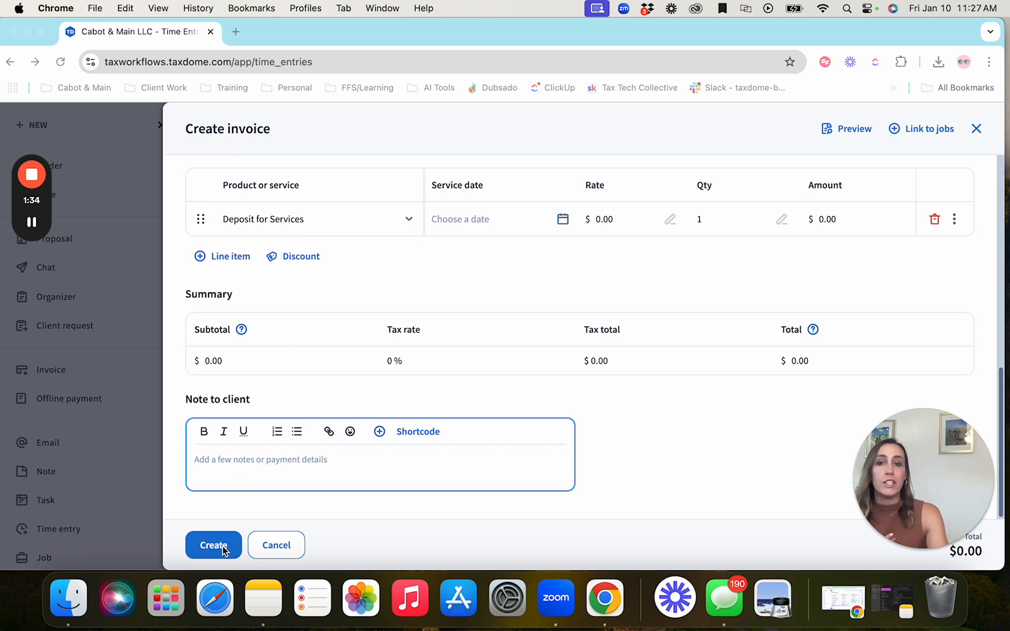
pyautogui.click(14, 206)
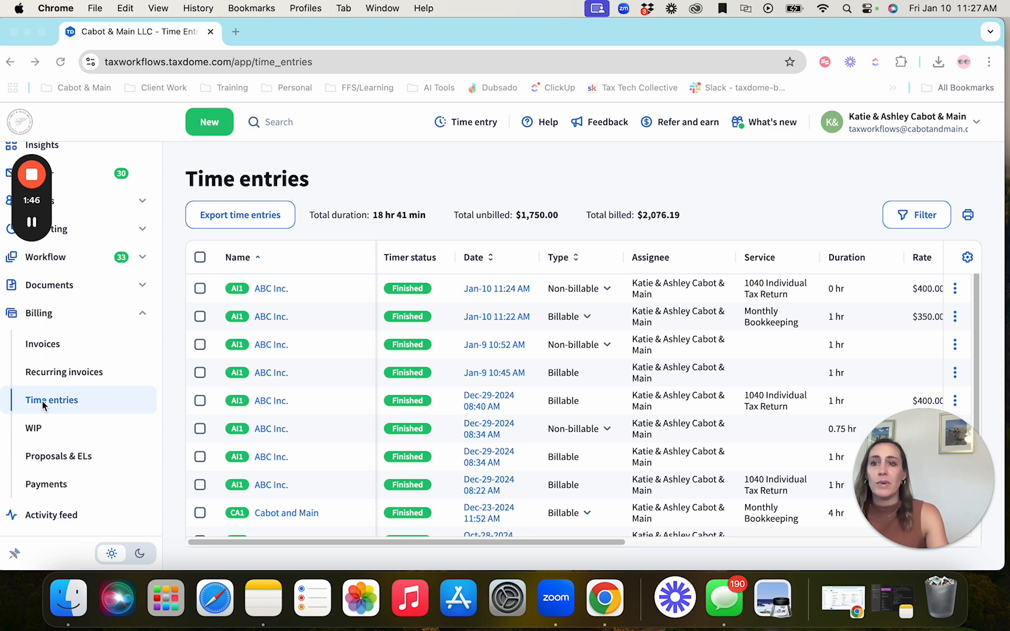
# Start an invoice from ABC Inc.'s billable Monthly Bookkeeping time entry dated Jan-10 11:22 AM
pyautogui.click(199, 288)
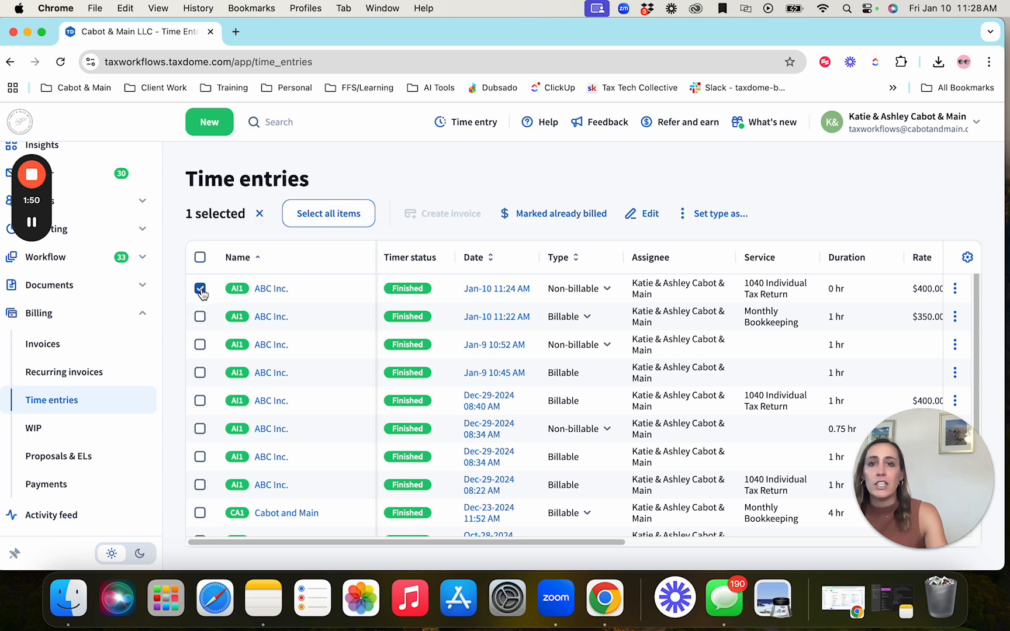
pyautogui.click(200, 288)
pyautogui.click(200, 317)
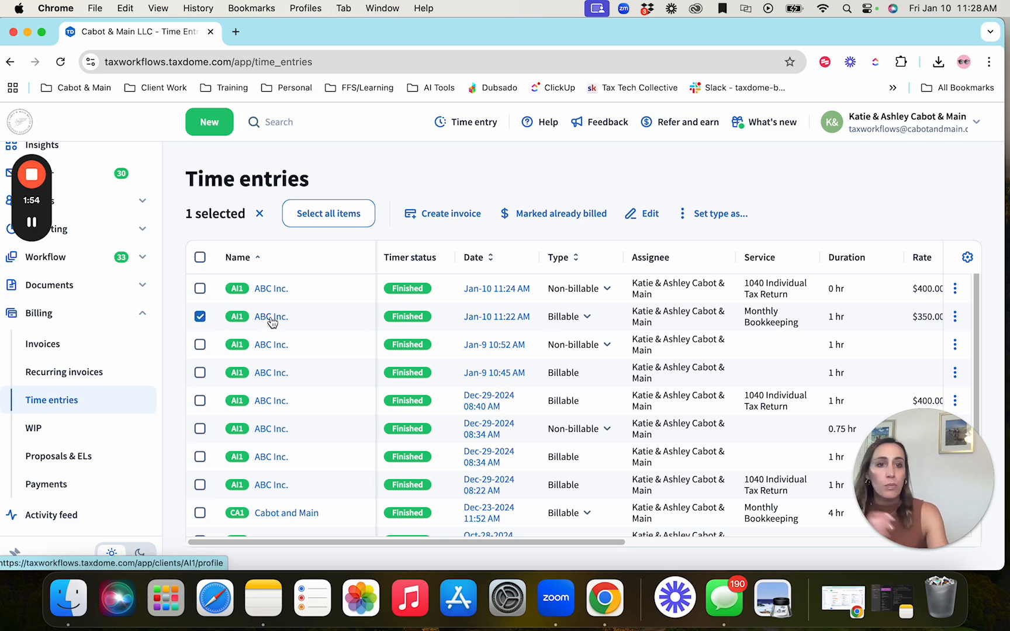
pyautogui.click(438, 218)
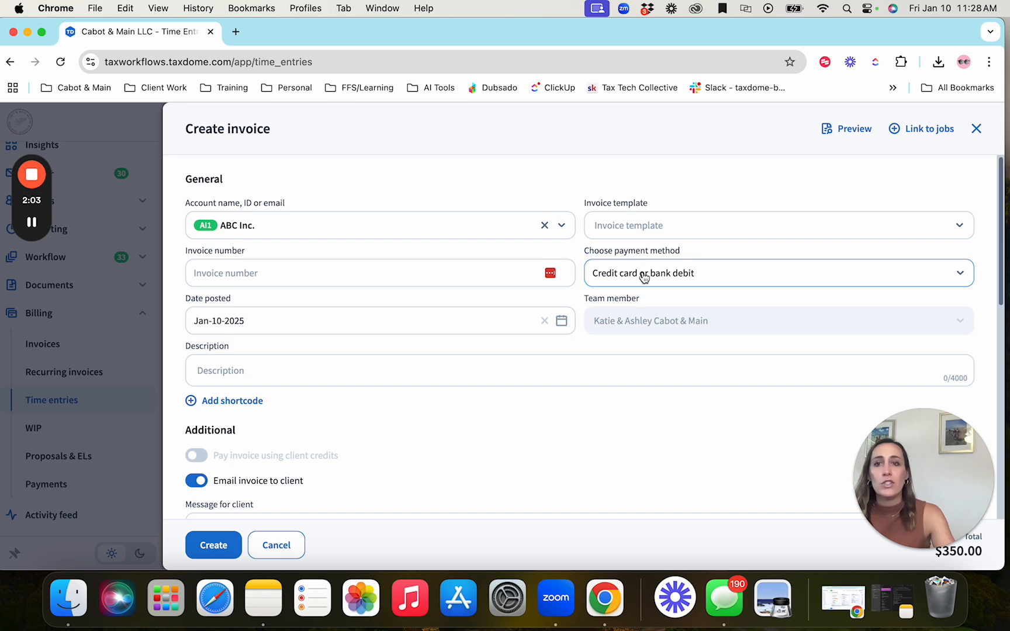
# Review the line items and summary of the invoice built from the time entry, and cancel without creating it
pyautogui.scroll(-5, 510, 316)
pyautogui.scroll(-3, 510, 315)
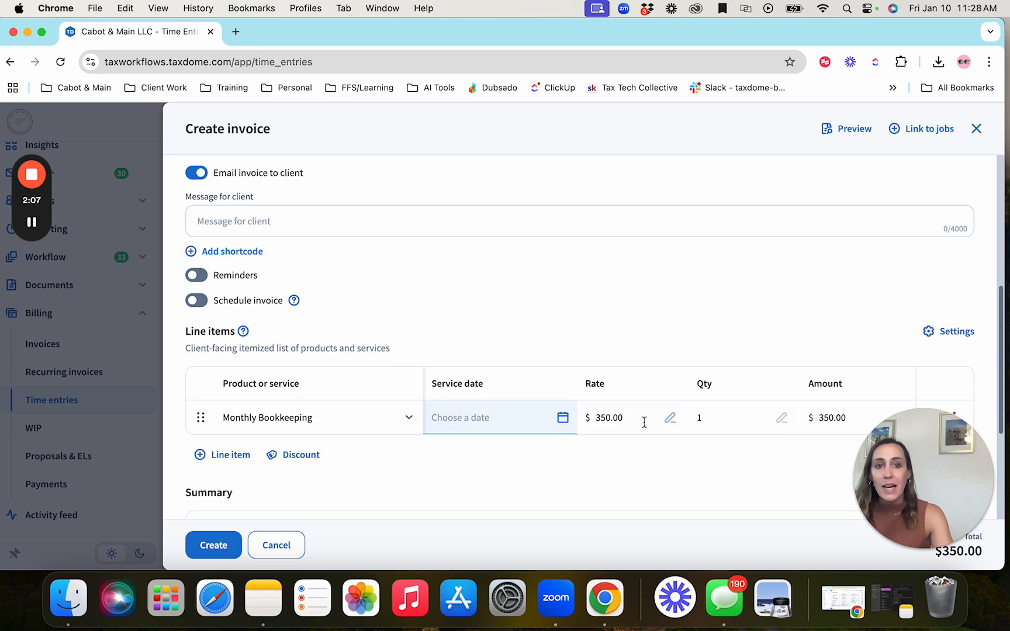
pyautogui.scroll(-3, 683, 445)
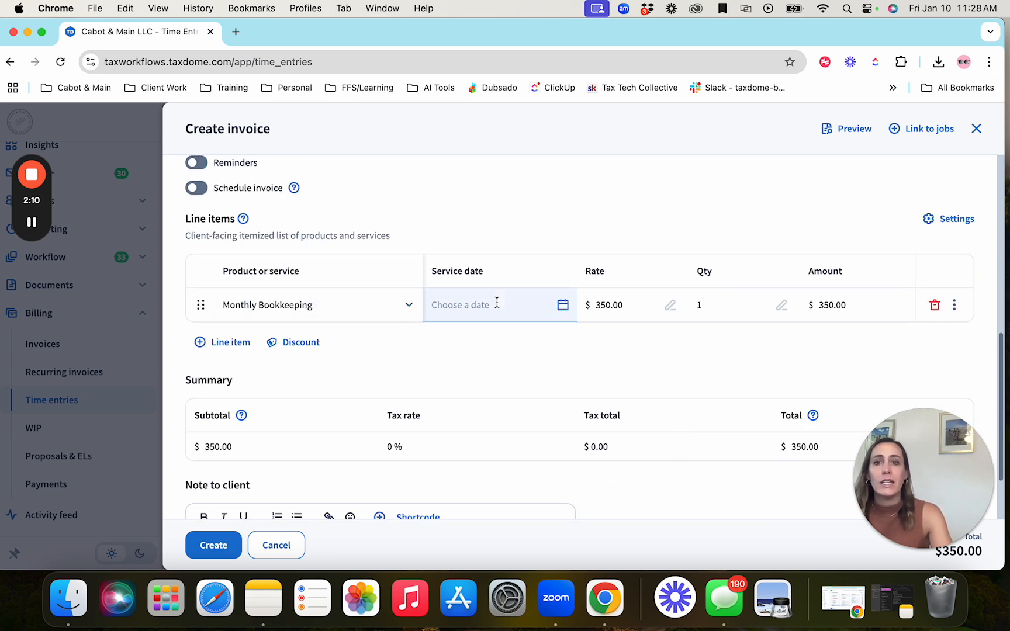
pyautogui.scroll(-1, 536, 388)
pyautogui.scroll(-1, 537, 387)
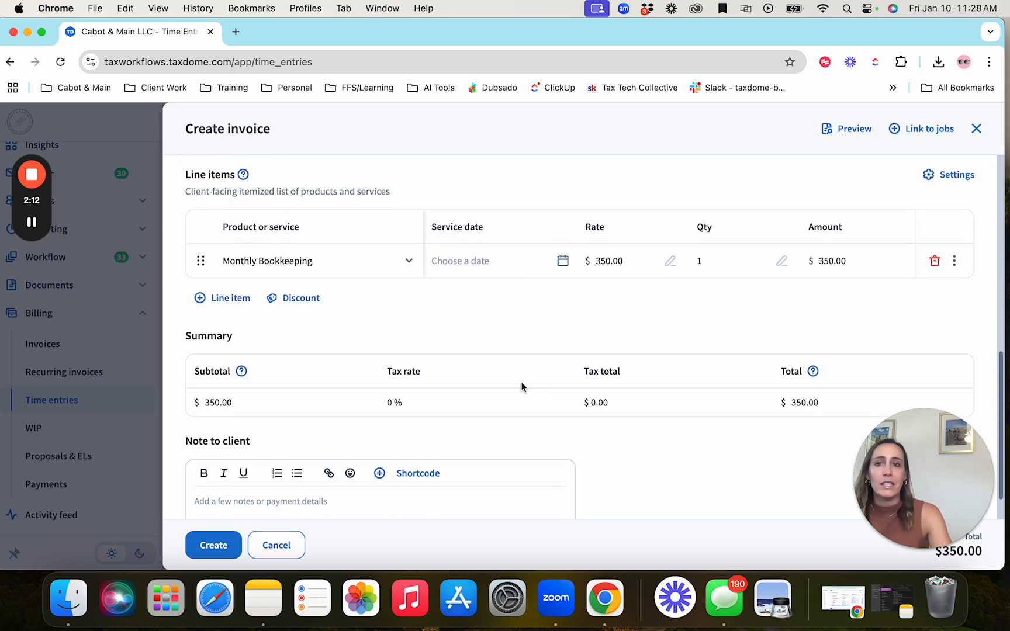
pyautogui.scroll(-1, 466, 429)
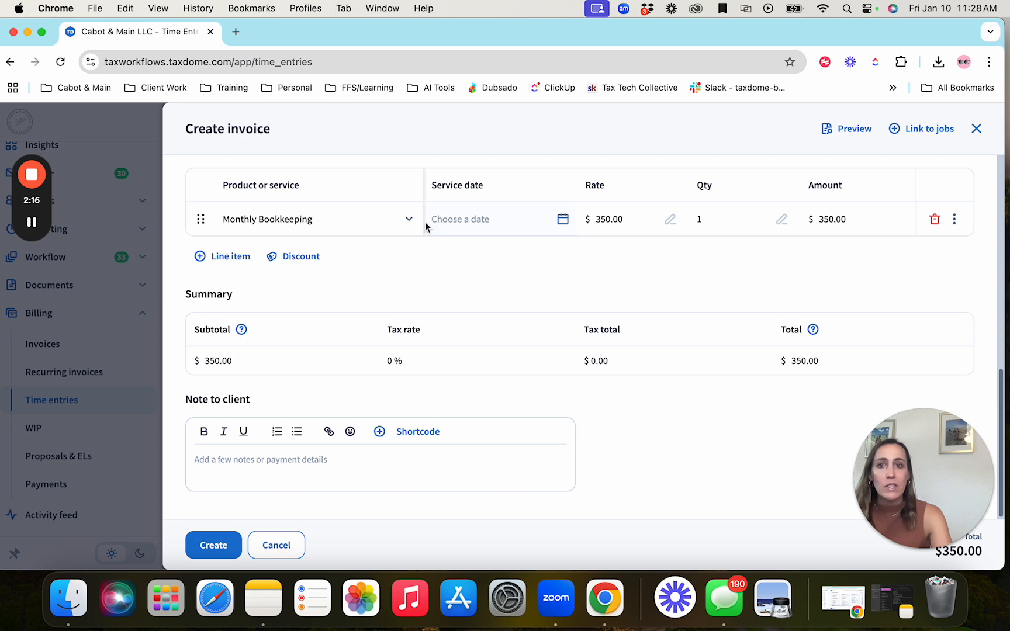
pyautogui.click(276, 546)
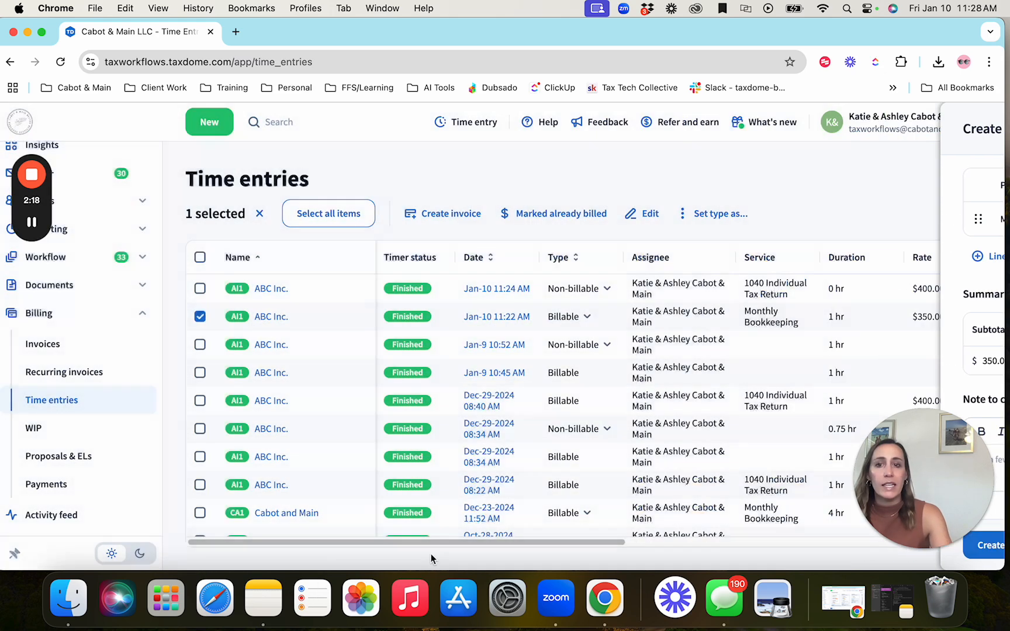
# Start a new recurring invoice from the recurring invoices list and review its general fields
pyautogui.click(65, 374)
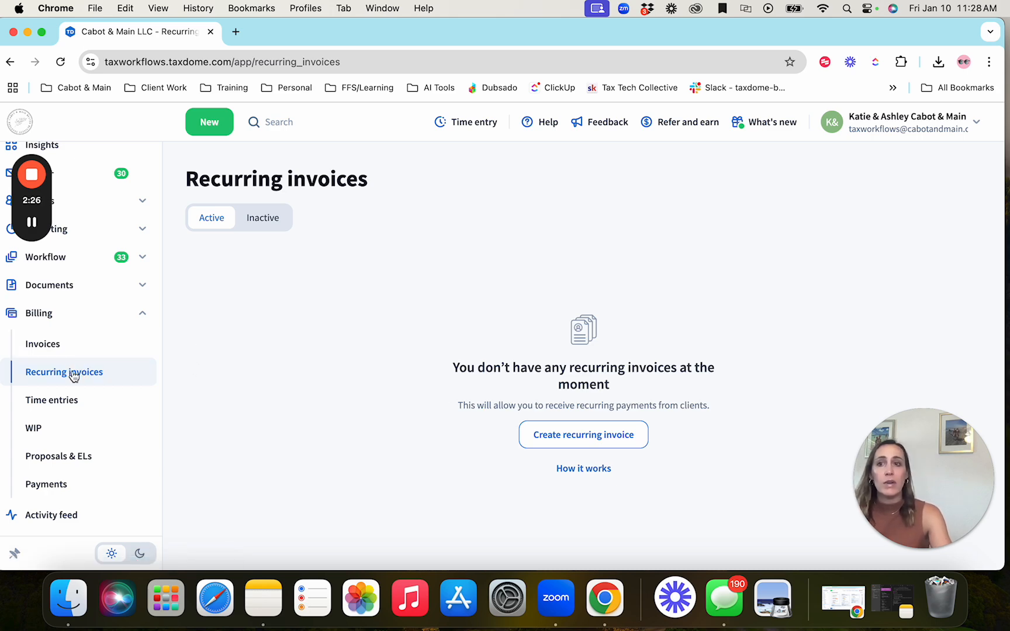
pyautogui.click(605, 443)
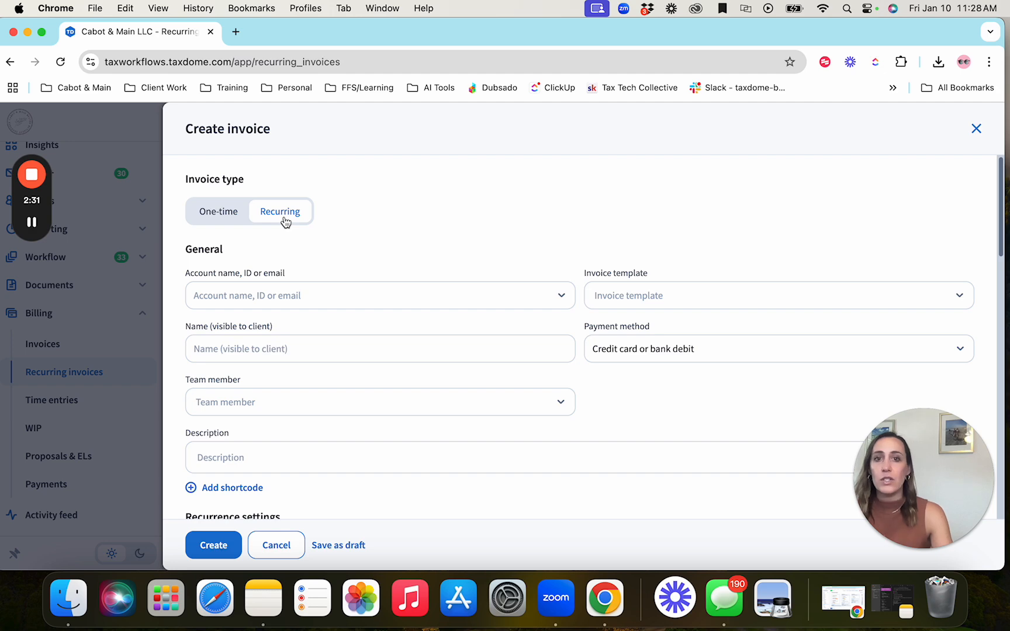
pyautogui.scroll(-4, 417, 269)
pyautogui.click(344, 312)
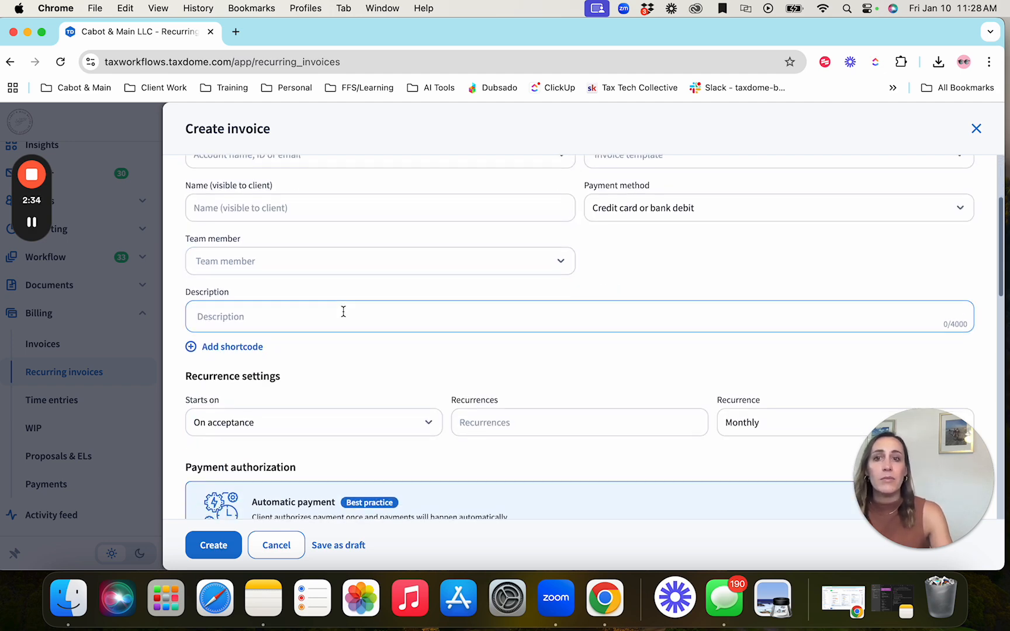
pyautogui.scroll(-2, 300, 316)
pyautogui.scroll(2, 401, 295)
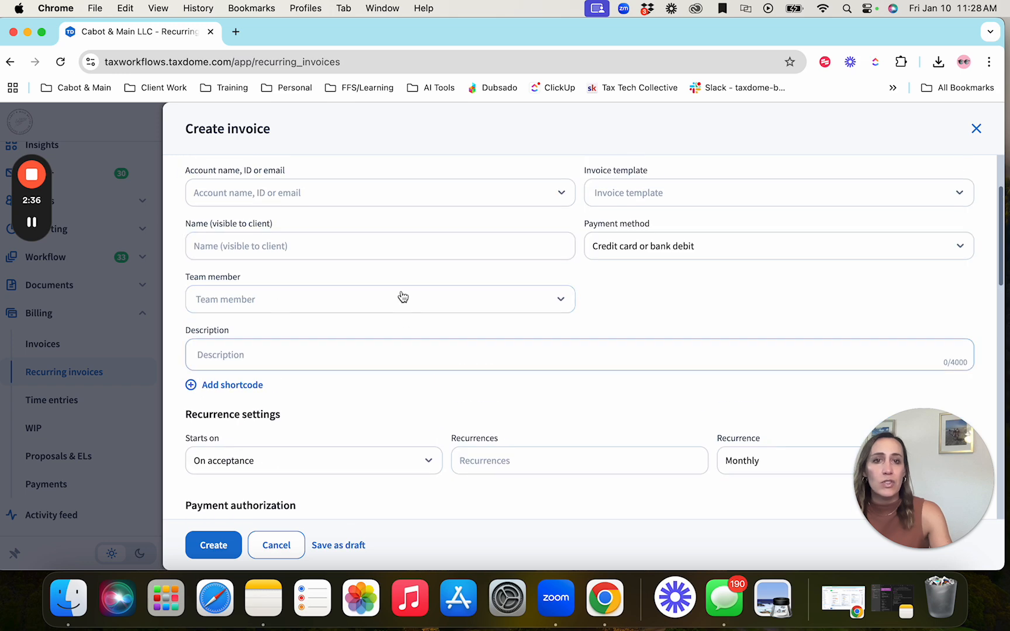
pyautogui.scroll(-4, 419, 417)
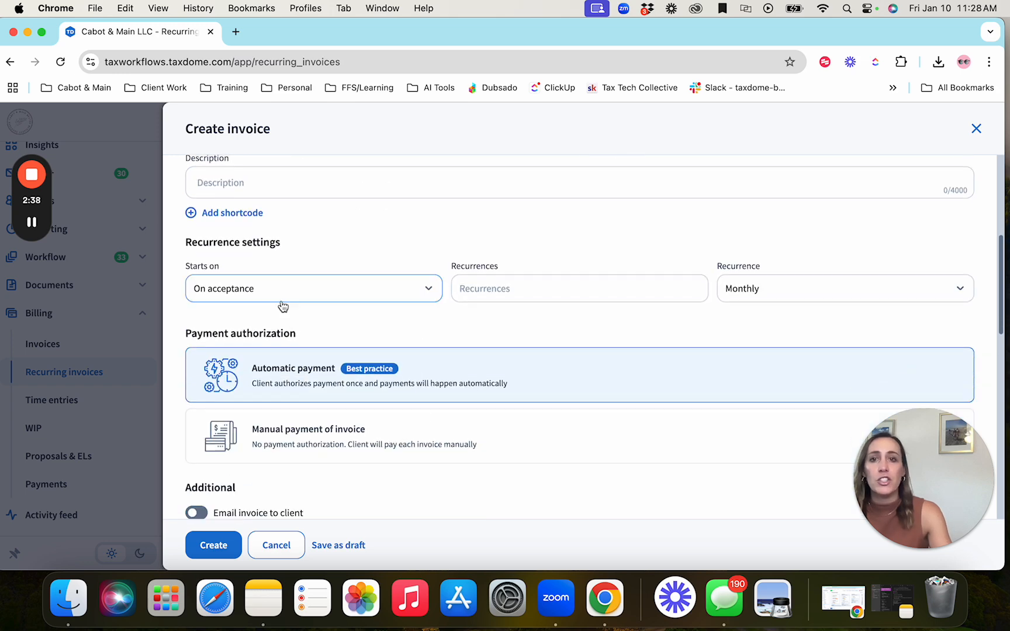
# Examine the recurring invoice's start, recurrences and frequency options, keeping On acceptance as the start and Monthly as the recurrence
pyautogui.click(255, 292)
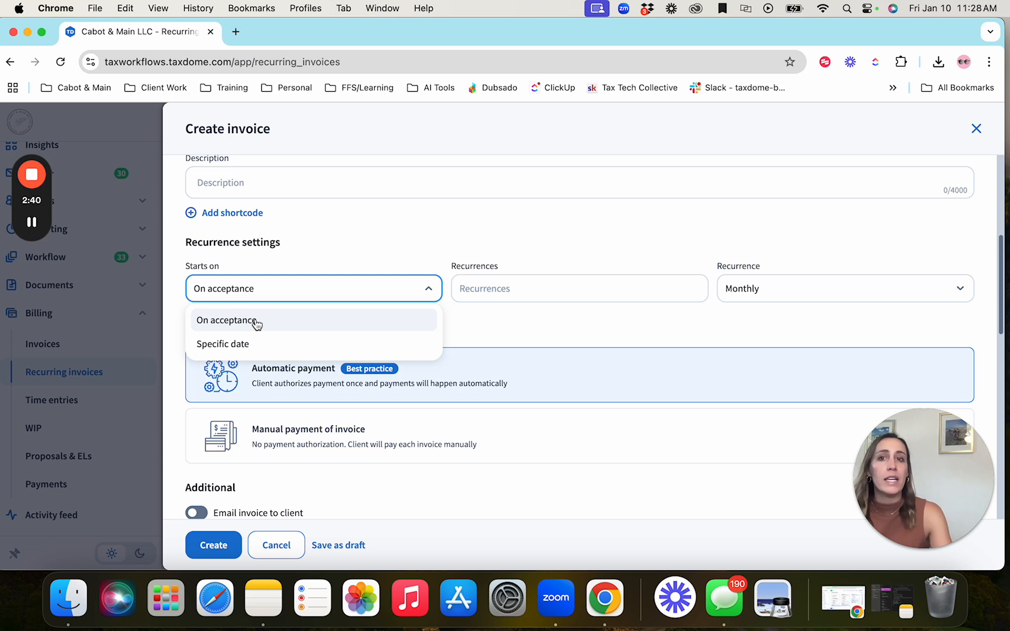
pyautogui.click(256, 320)
pyautogui.click(518, 290)
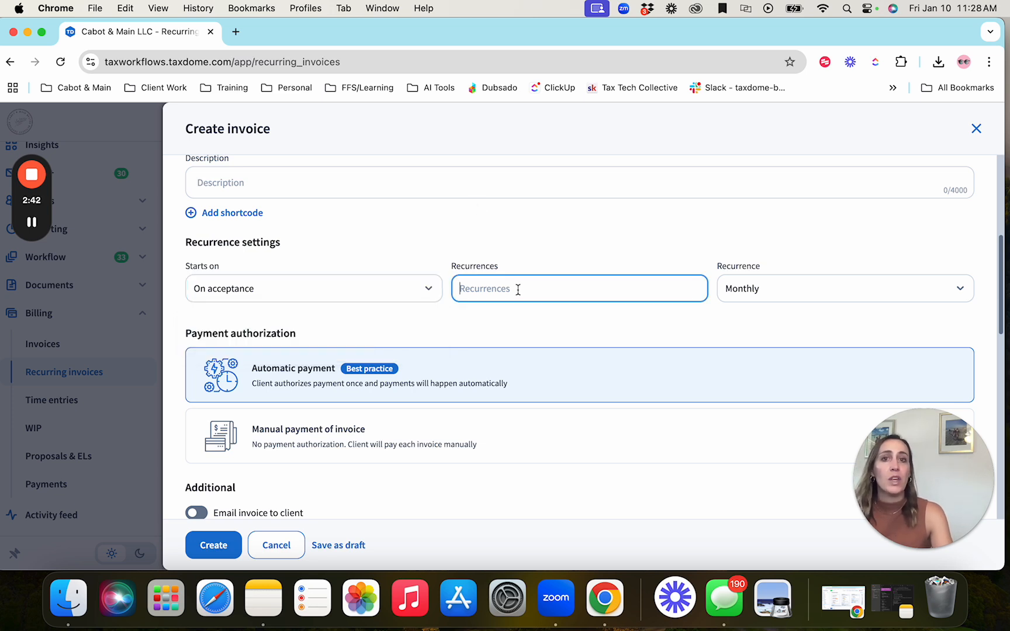
pyautogui.click(860, 289)
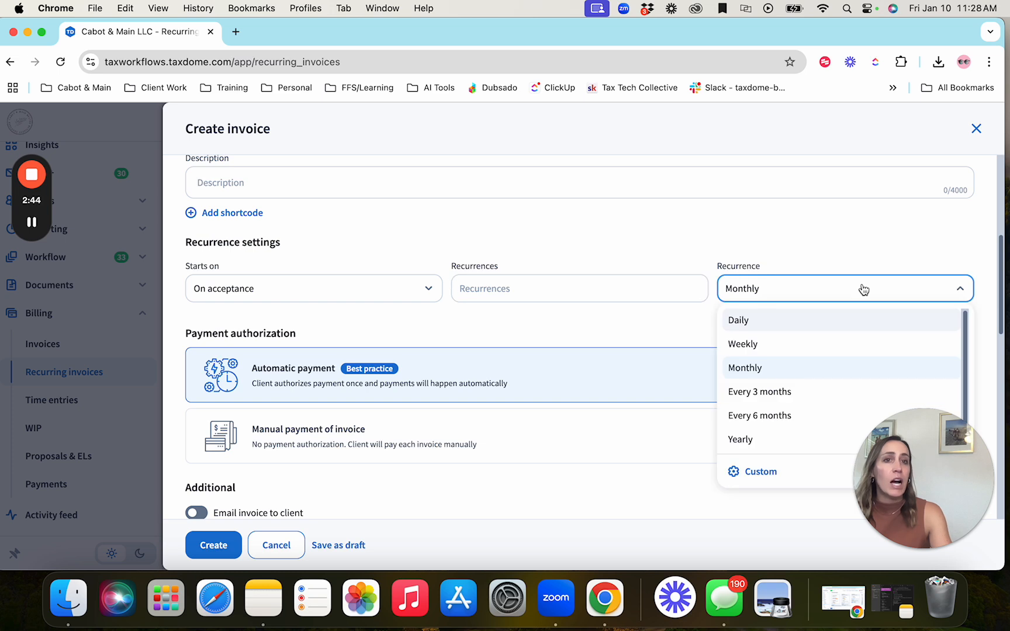
pyautogui.click(848, 222)
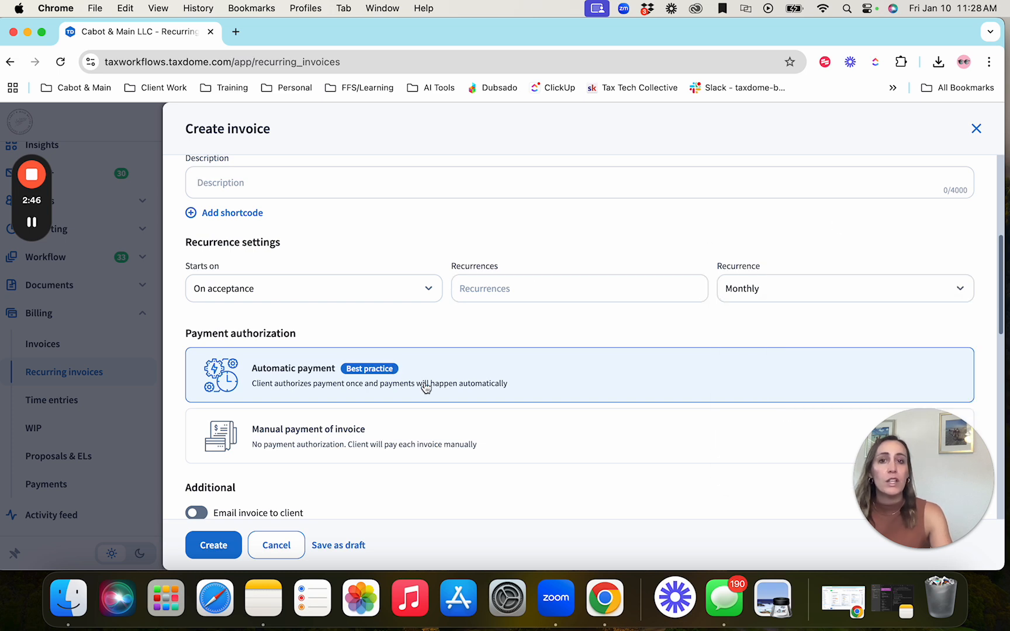
# Review the recurring invoice's payment authorization, additional options, line items and summary, and cancel without creating it
pyautogui.scroll(-1, 409, 387)
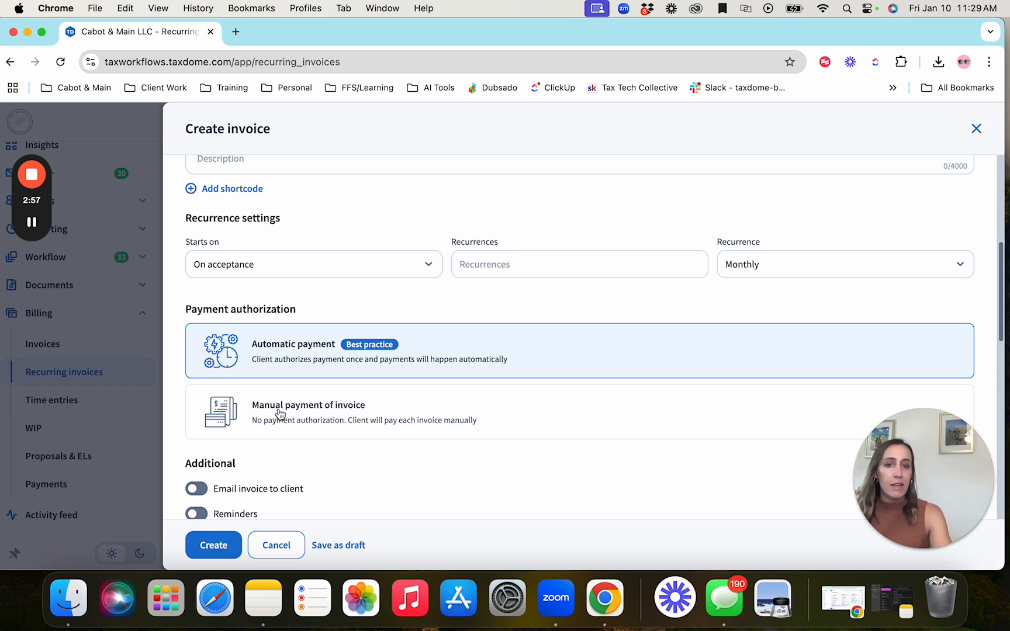
pyautogui.scroll(-5, 296, 418)
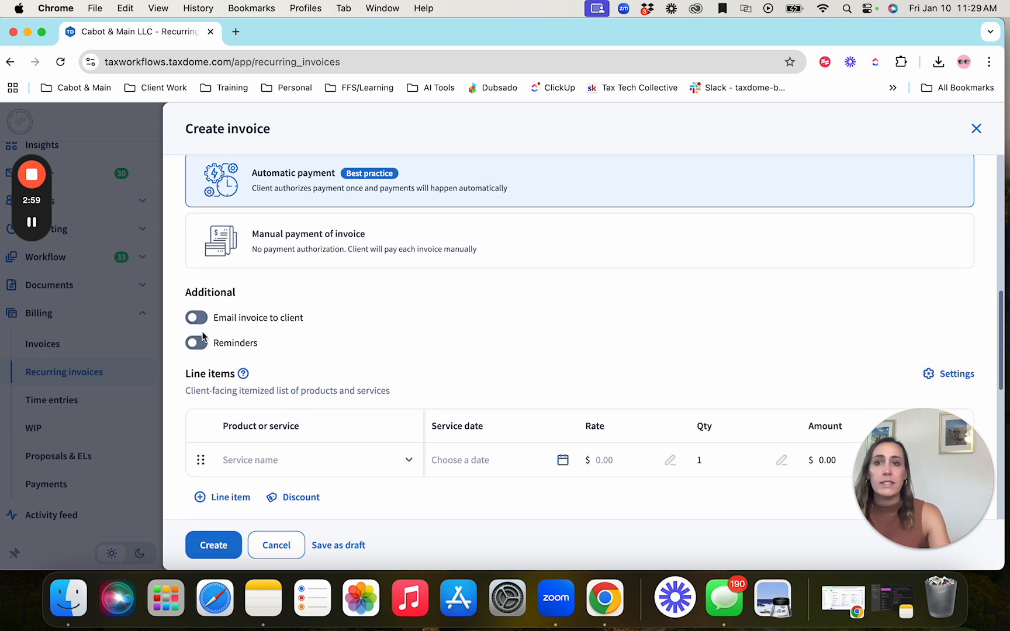
pyautogui.scroll(-3, 269, 384)
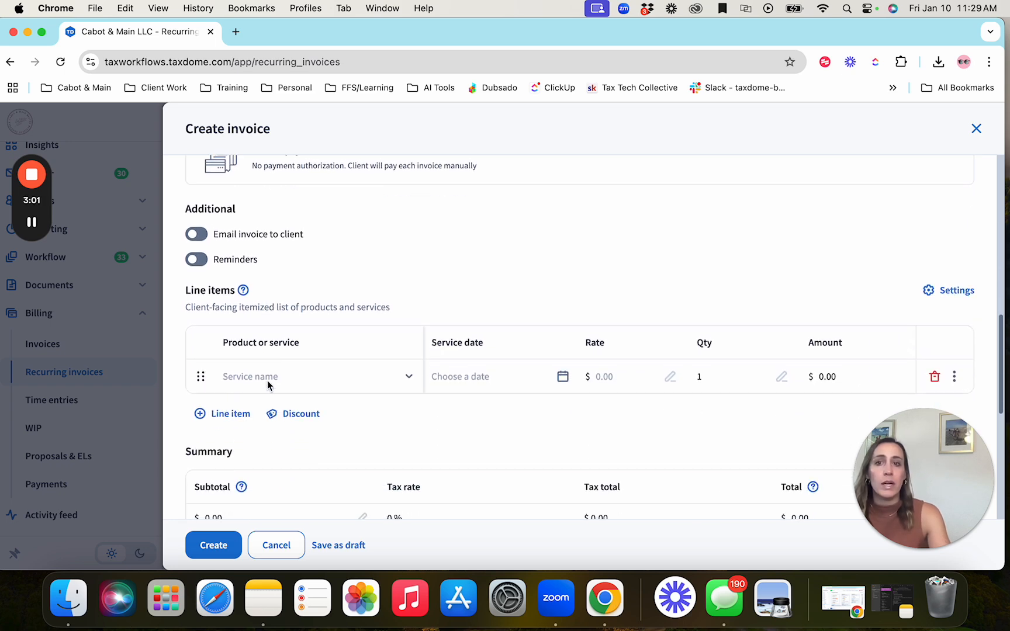
pyautogui.scroll(-4, 308, 412)
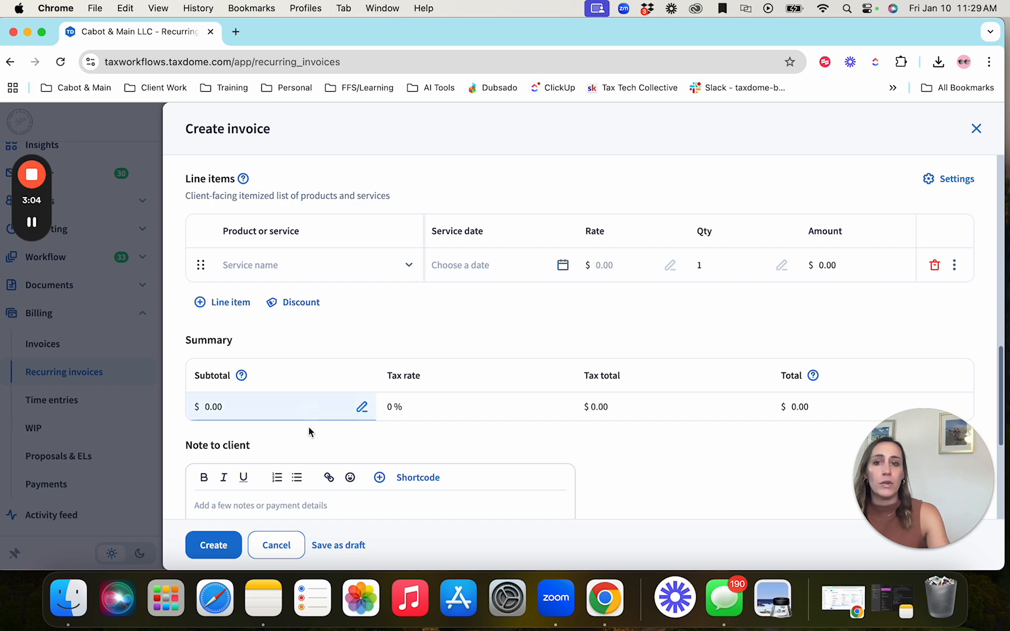
pyautogui.click(274, 545)
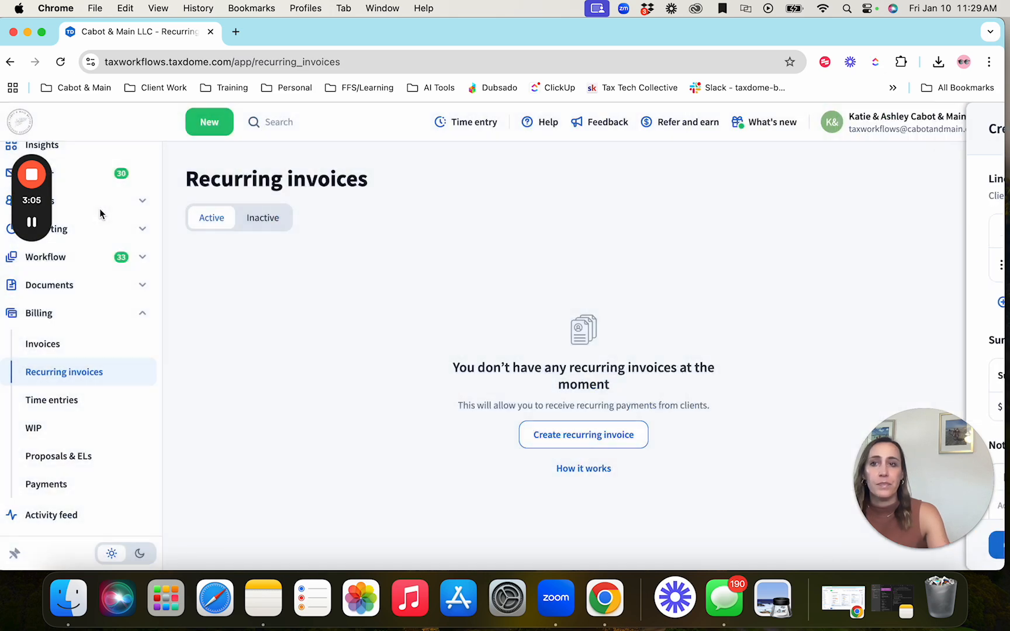
pyautogui.click(31, 222)
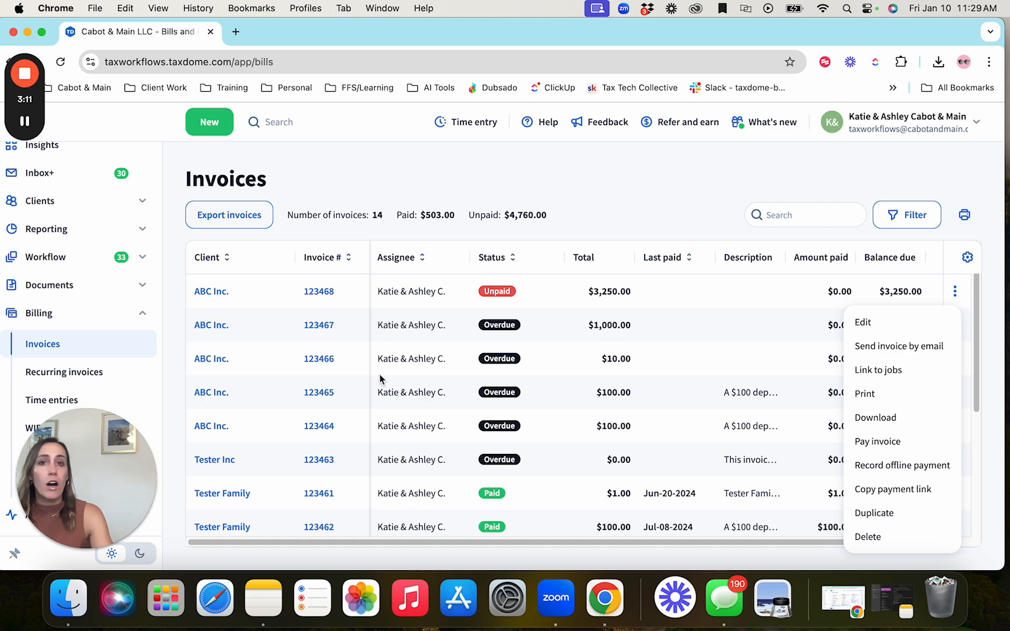
# Review the offline payment form for ABC Inc.'s unpaid $3,250.00 invoice, cancel it, and check the invoice's other available actions
pyautogui.click(477, 249)
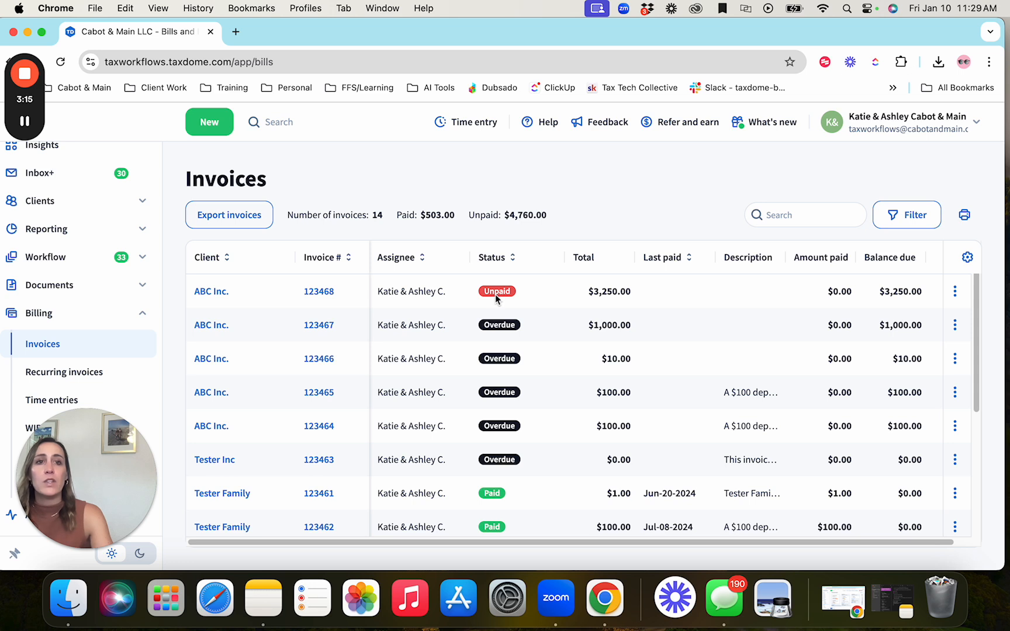
pyautogui.click(955, 295)
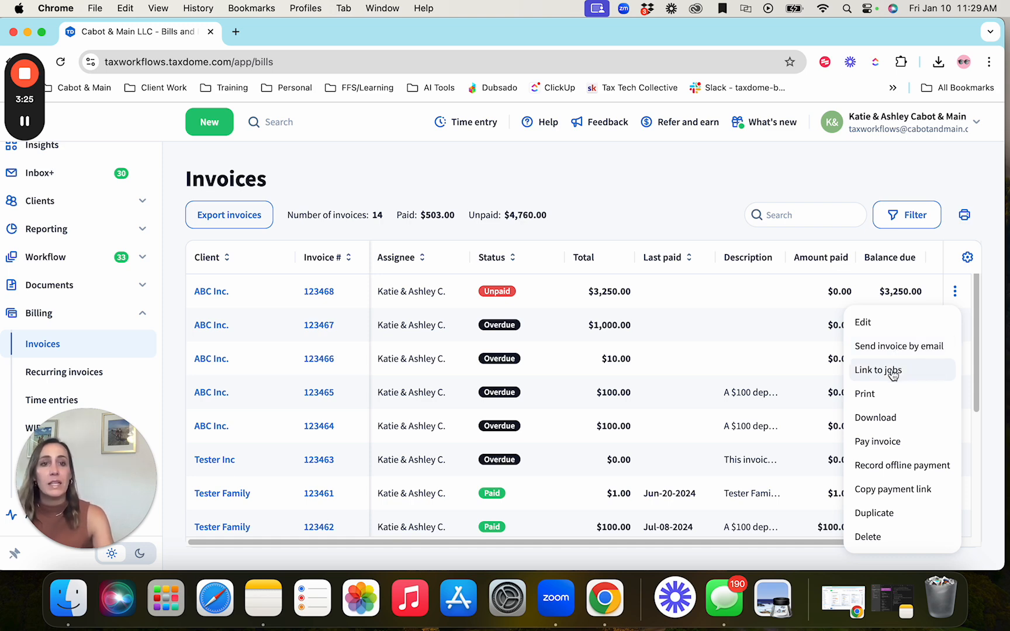
pyautogui.click(891, 466)
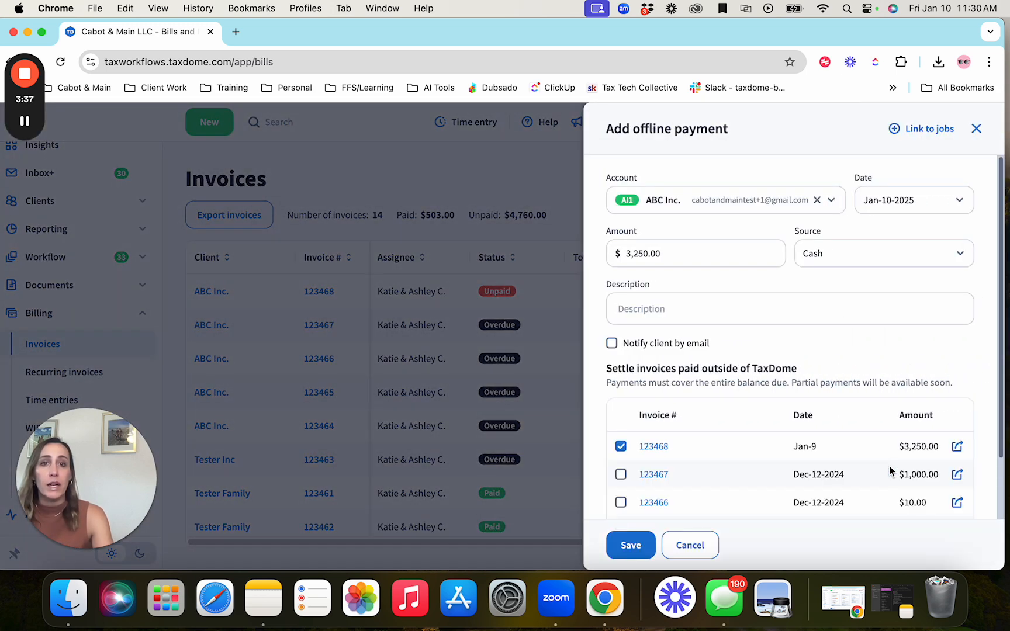
pyautogui.scroll(-2, 750, 379)
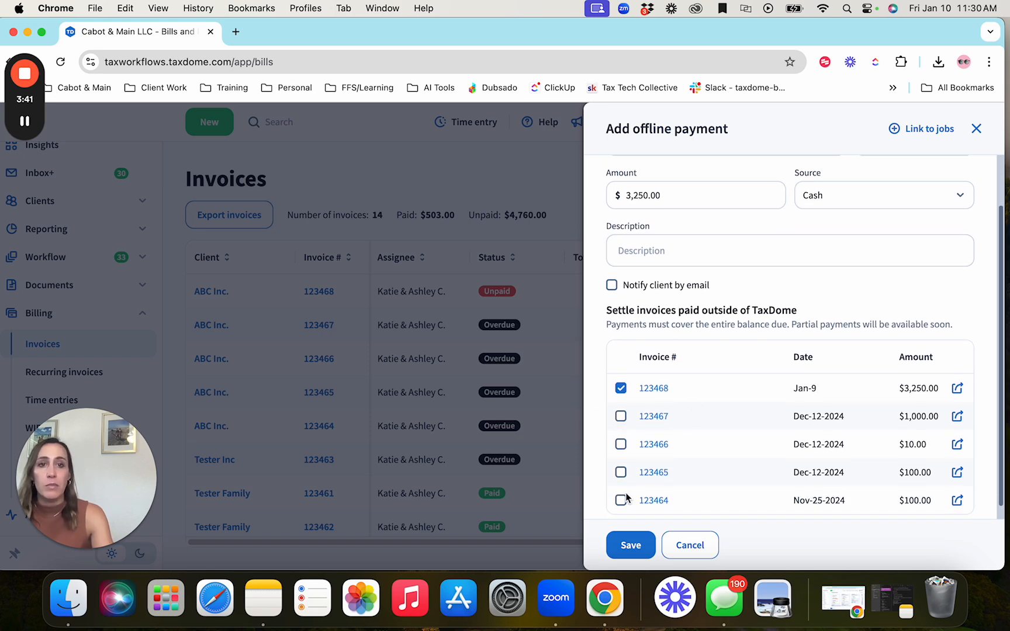
pyautogui.scroll(2, 669, 388)
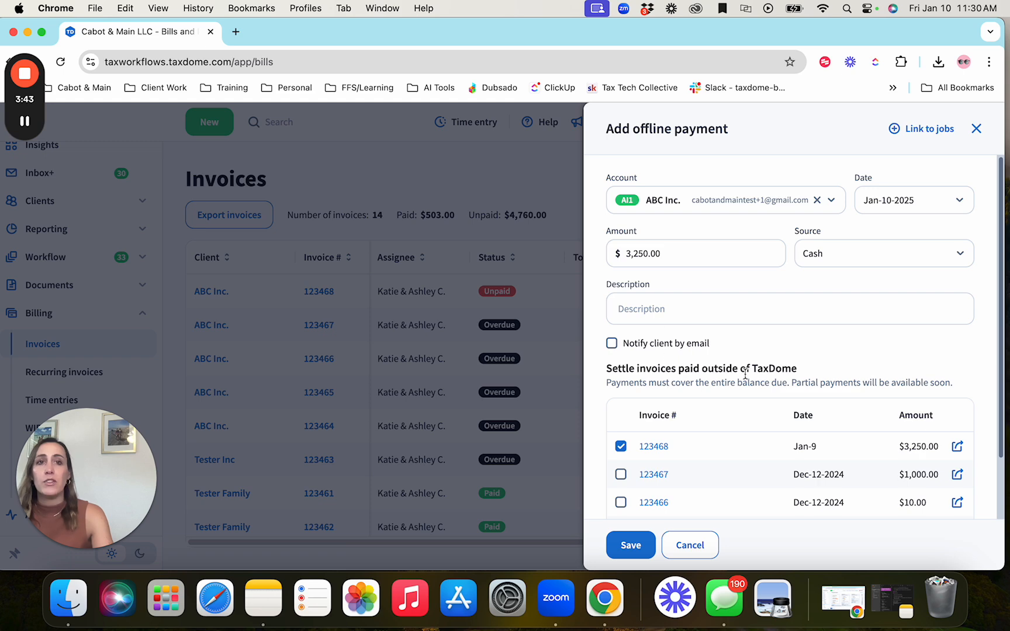
pyautogui.scroll(-2, 736, 445)
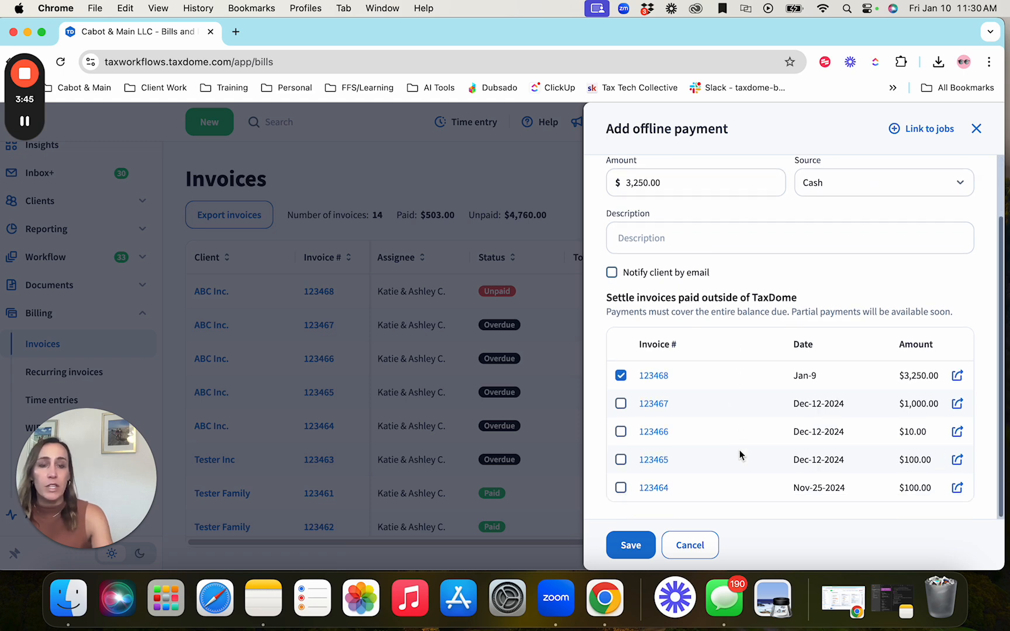
pyautogui.click(704, 554)
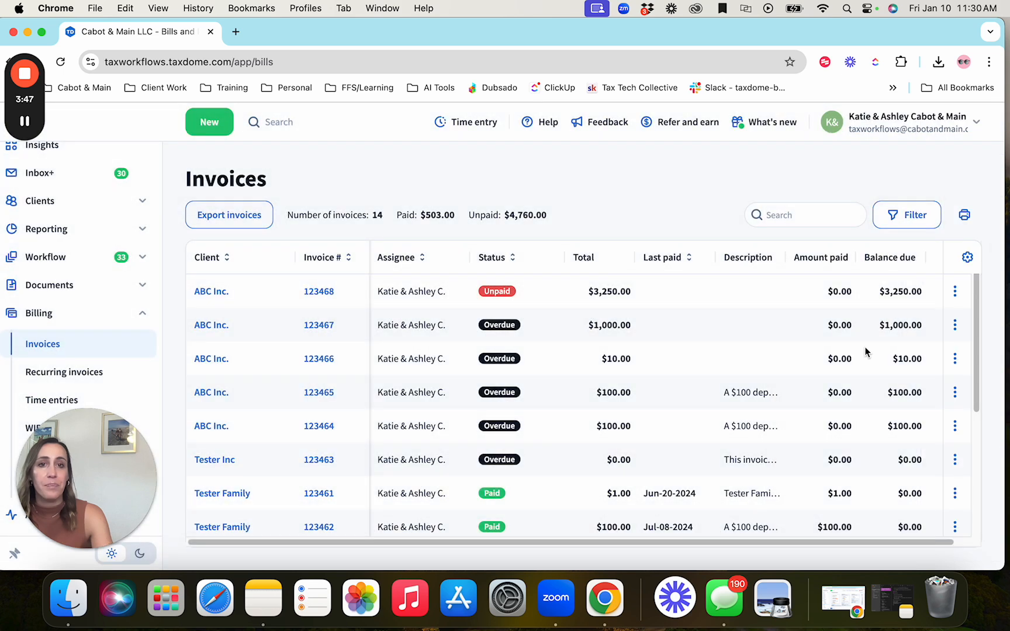
pyautogui.click(954, 292)
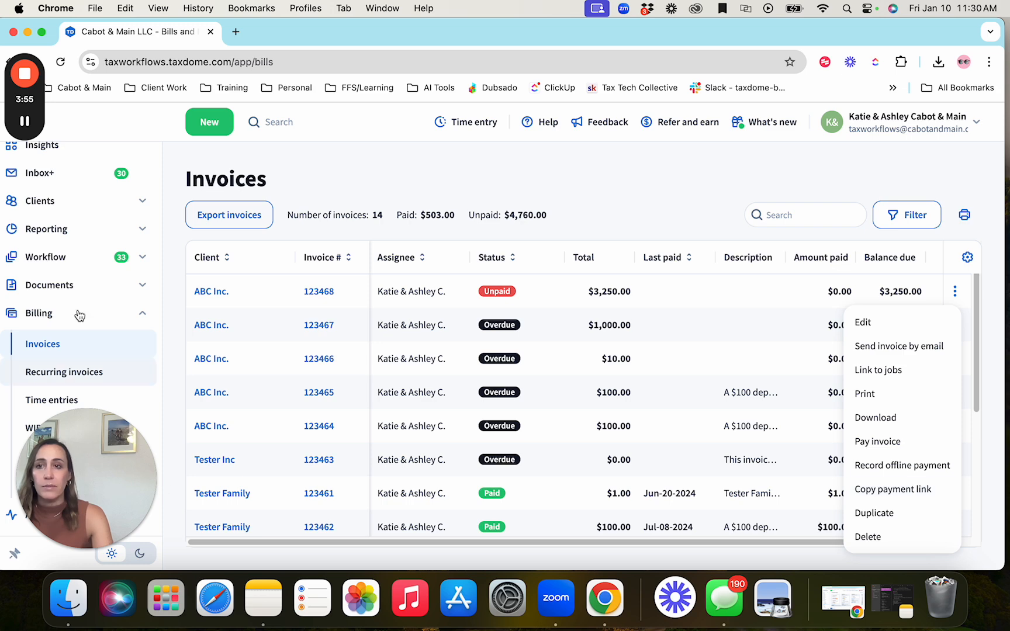
pyautogui.click(25, 122)
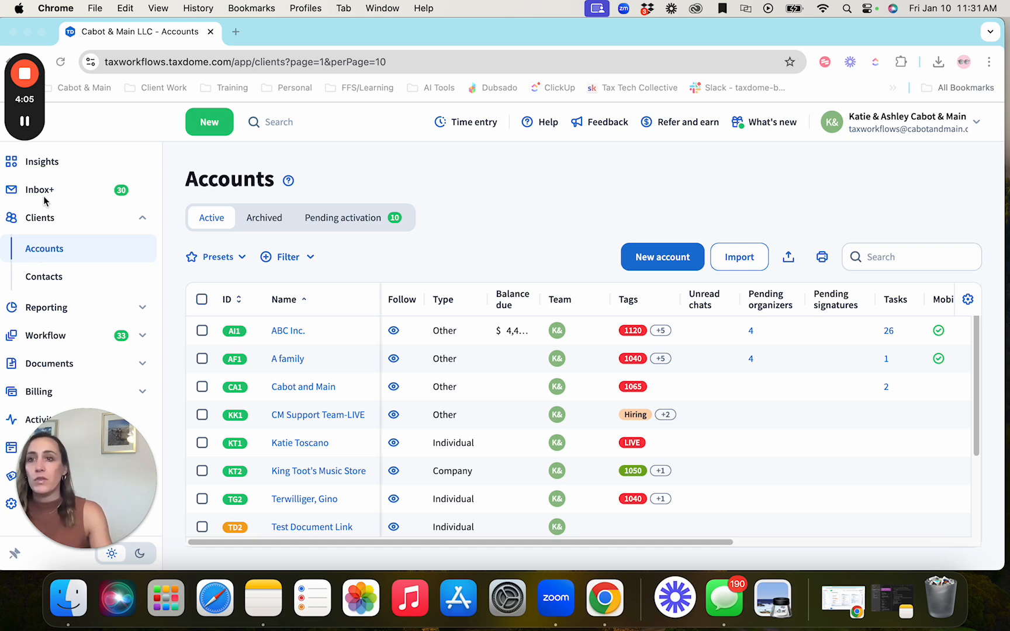
# Open the invoices of the ABC Inc. account and review the actions available for its unpaid 2025 invoice
pyautogui.click(325, 319)
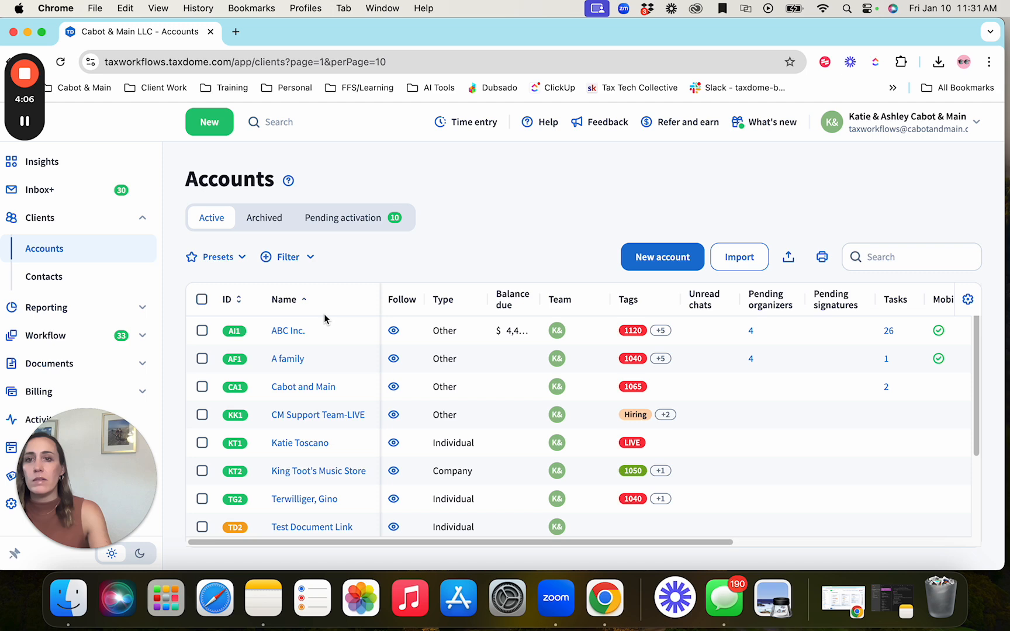
pyautogui.click(283, 331)
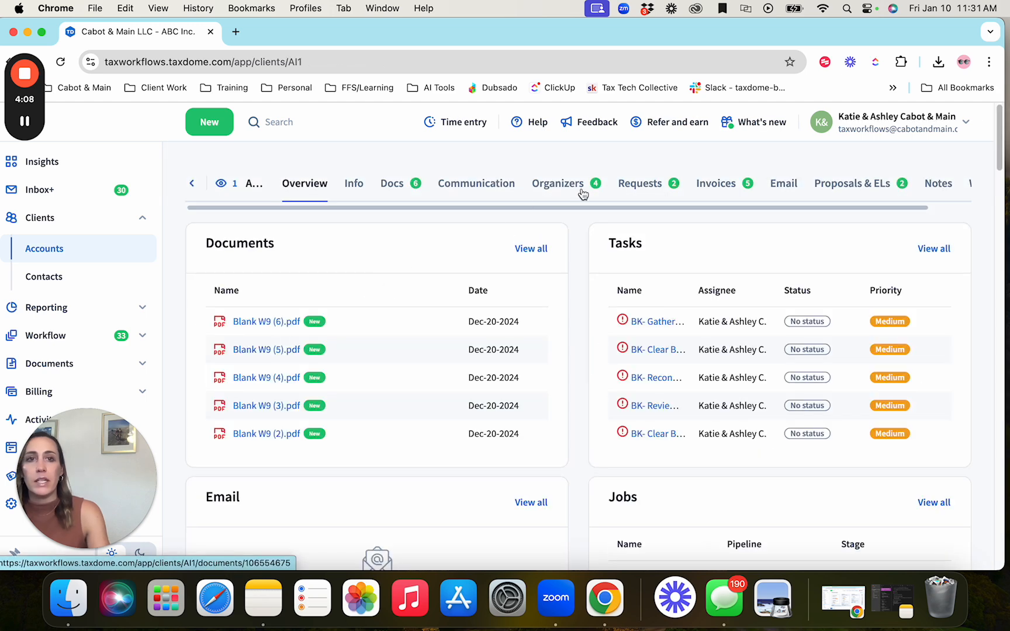
pyautogui.click(710, 186)
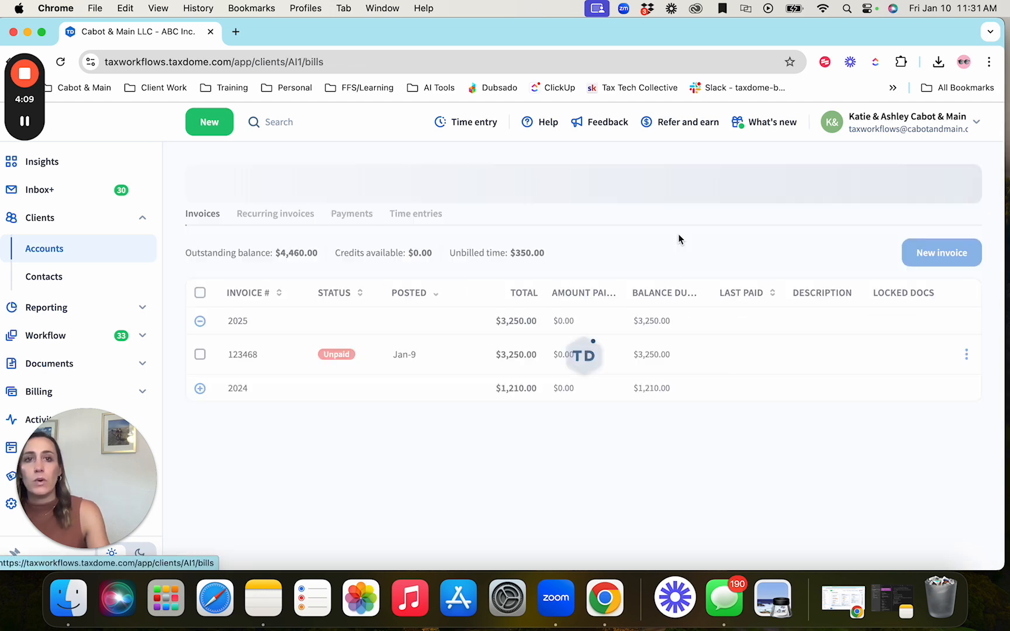
pyautogui.click(966, 362)
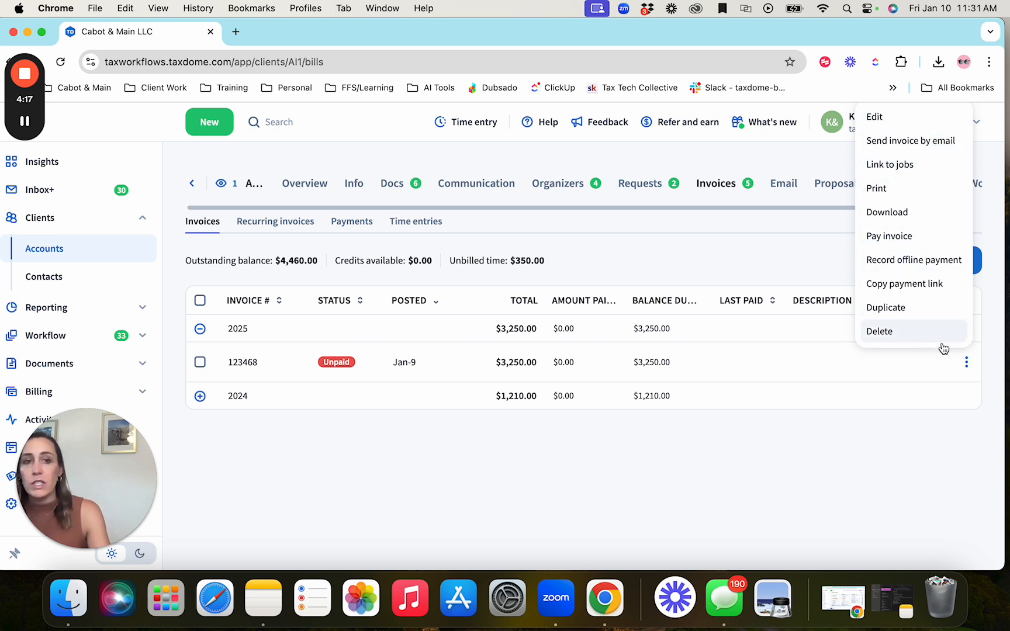
pyautogui.click(904, 444)
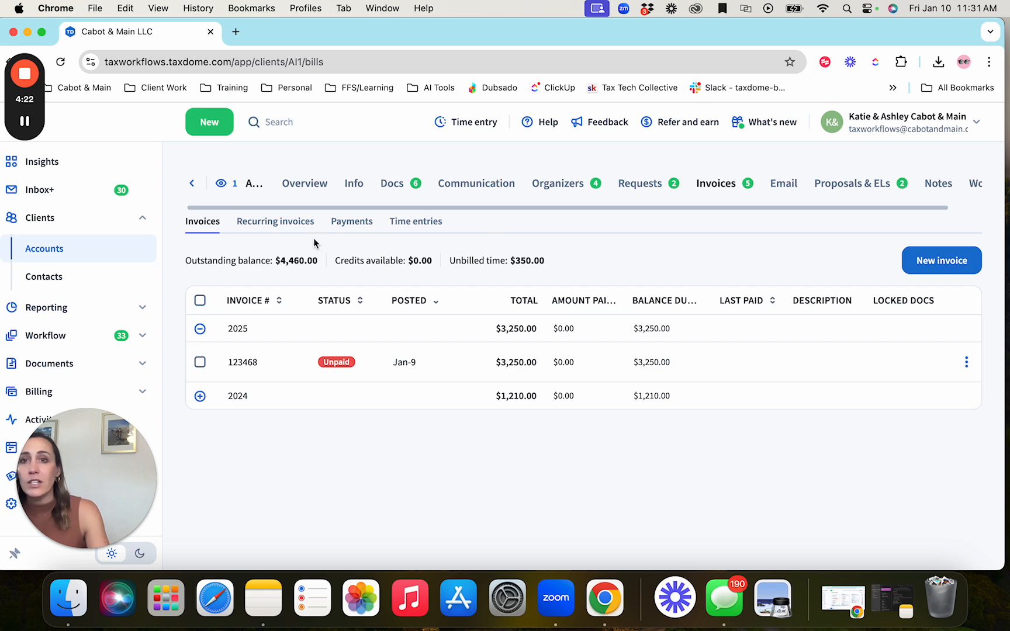
# View ABC Inc.'s recurring invoices, payments and time entries within the client account
pyautogui.click(298, 221)
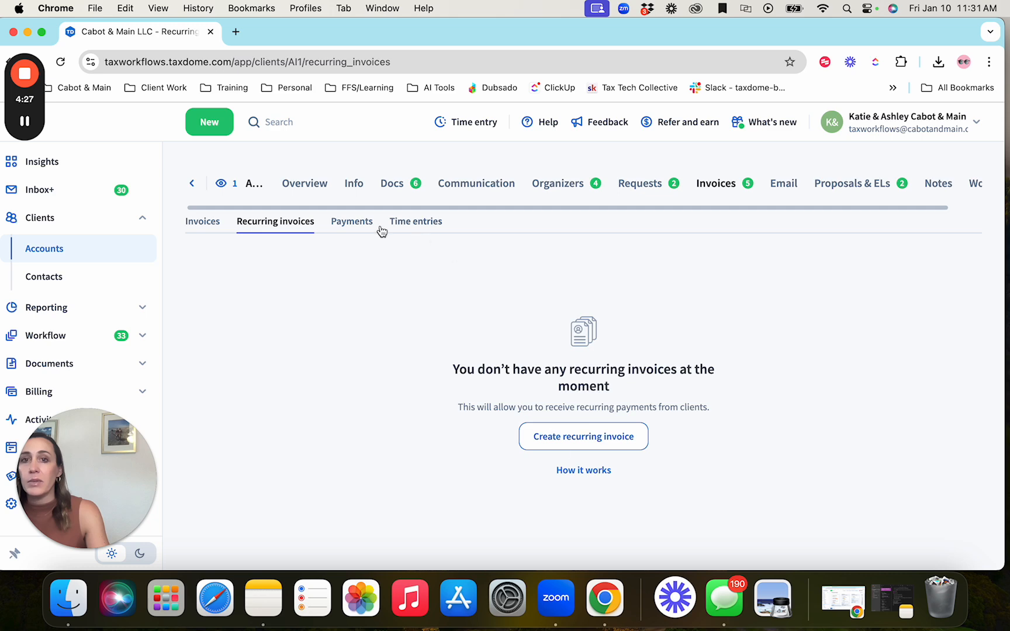
pyautogui.click(344, 223)
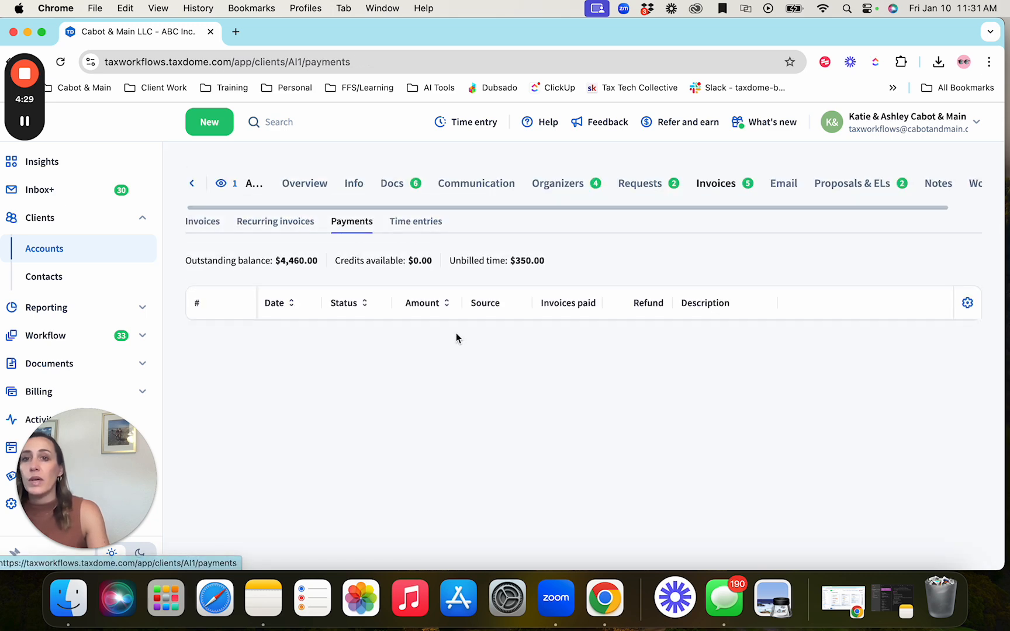
pyautogui.click(421, 221)
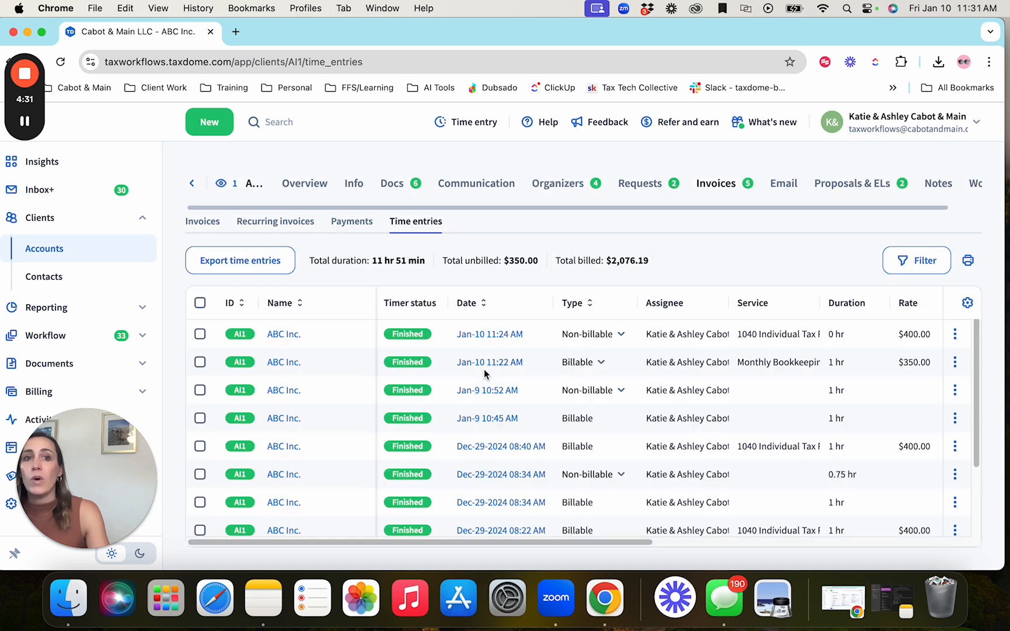
# Select only ABC Inc.'s billable Monthly Bookkeeping time entry dated Jan-10 11:22 AM for invoicing
pyautogui.click(200, 335)
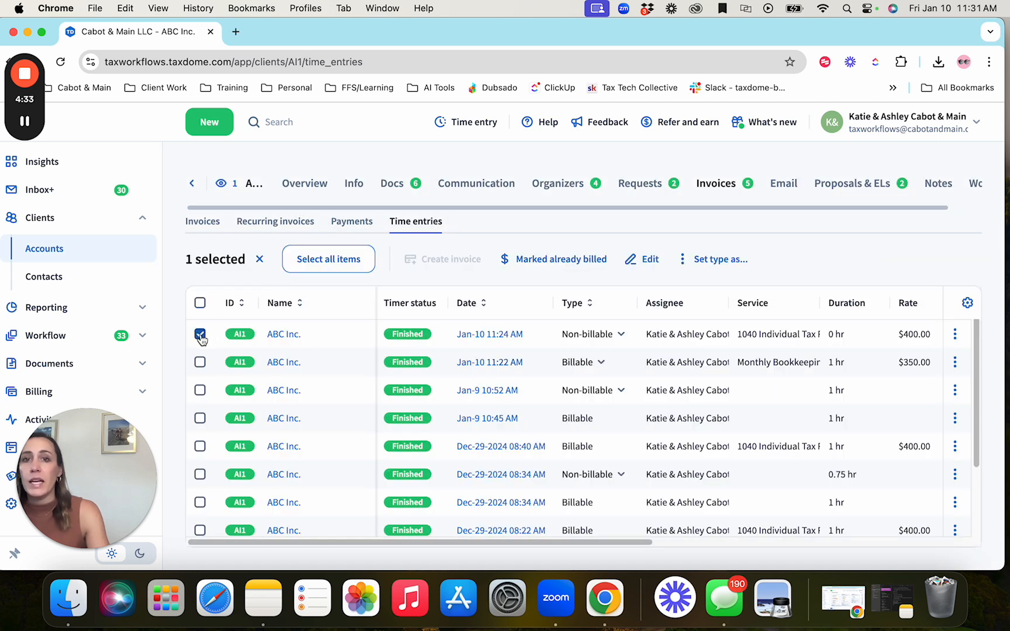
pyautogui.click(200, 337)
pyautogui.click(199, 362)
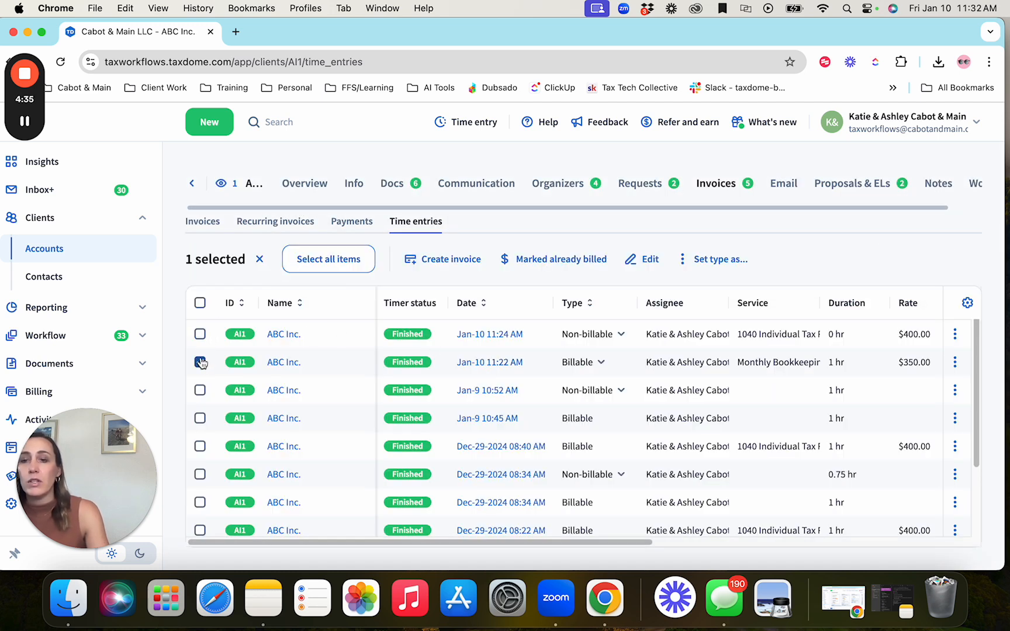